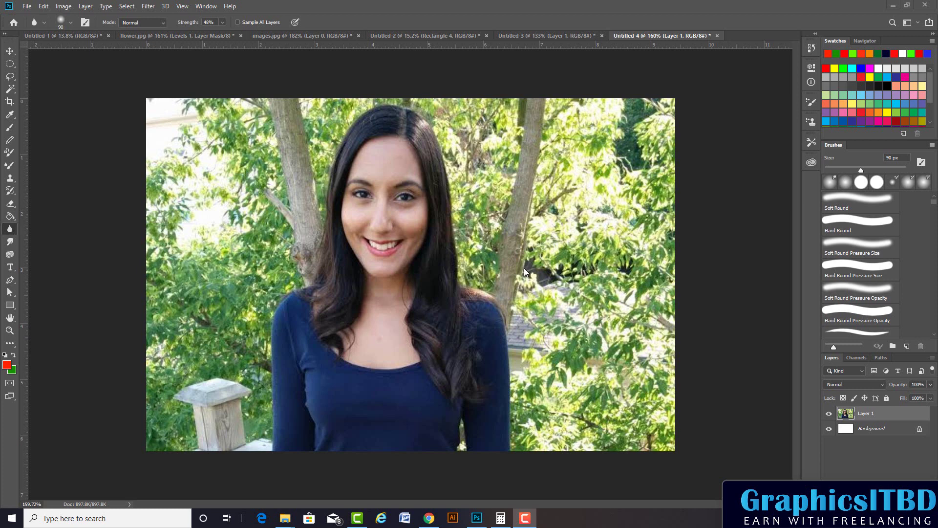
Step: Bring Photoshop forward and show the Blur brush's size and hardness settings
{"action": "left_click", "coordinate": [8, 229]}
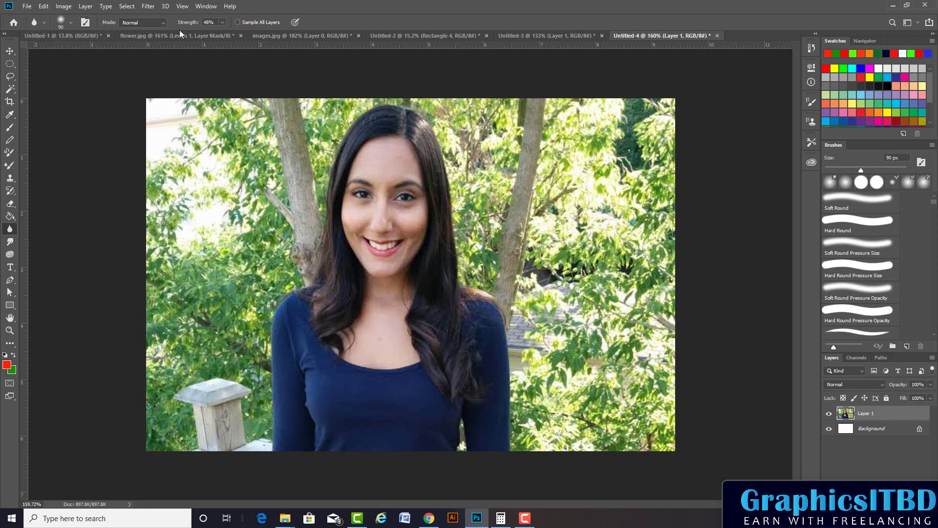
{"action": "left_click", "coordinate": [71, 22]}
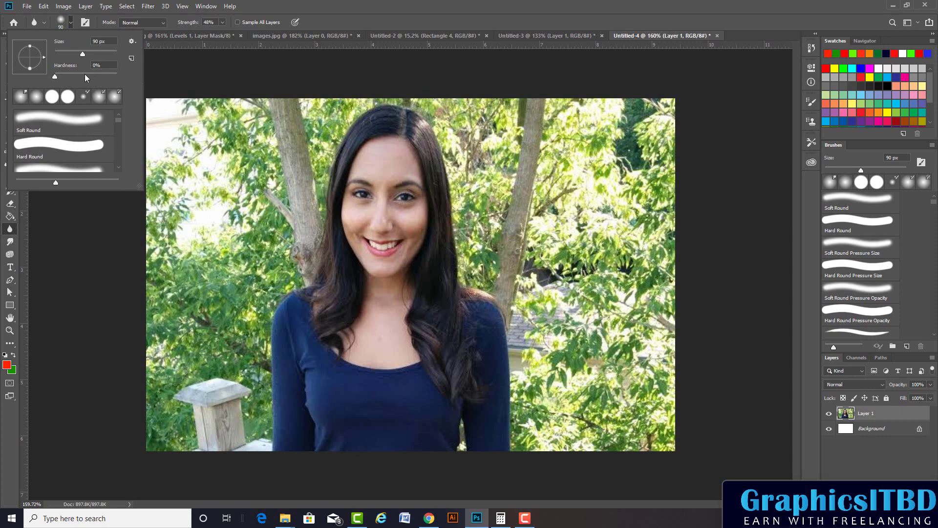
Step: Keep the Blur tool in Normal mode and raise its strength to 100%
{"action": "left_click", "coordinate": [21, 224]}
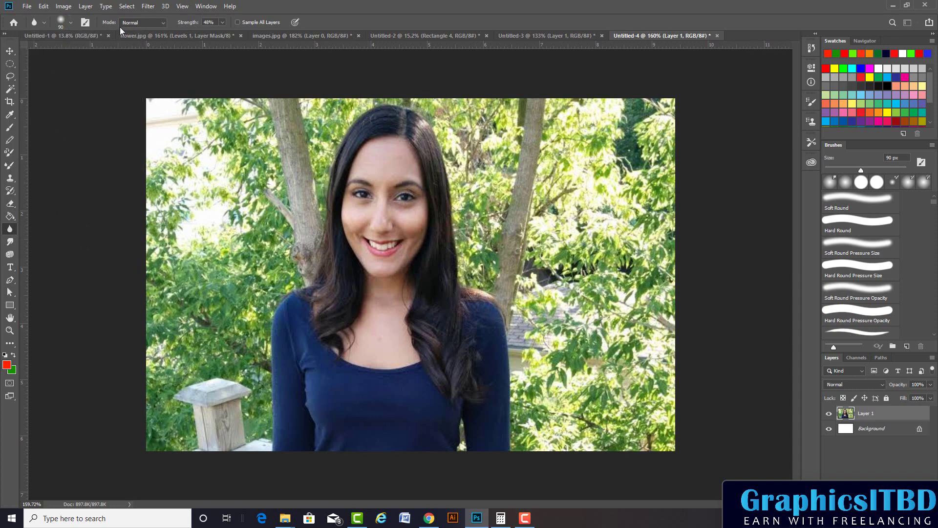
{"action": "left_click", "coordinate": [145, 24]}
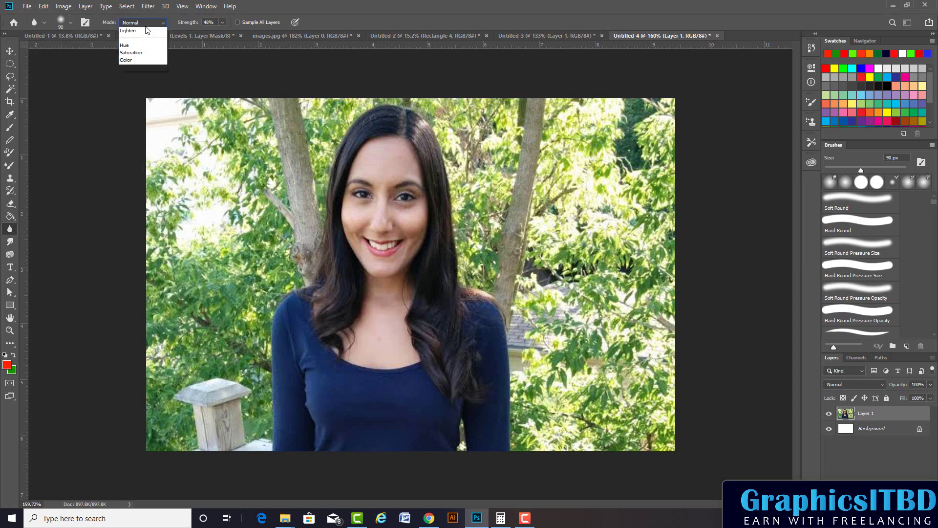
{"action": "left_click", "coordinate": [191, 24]}
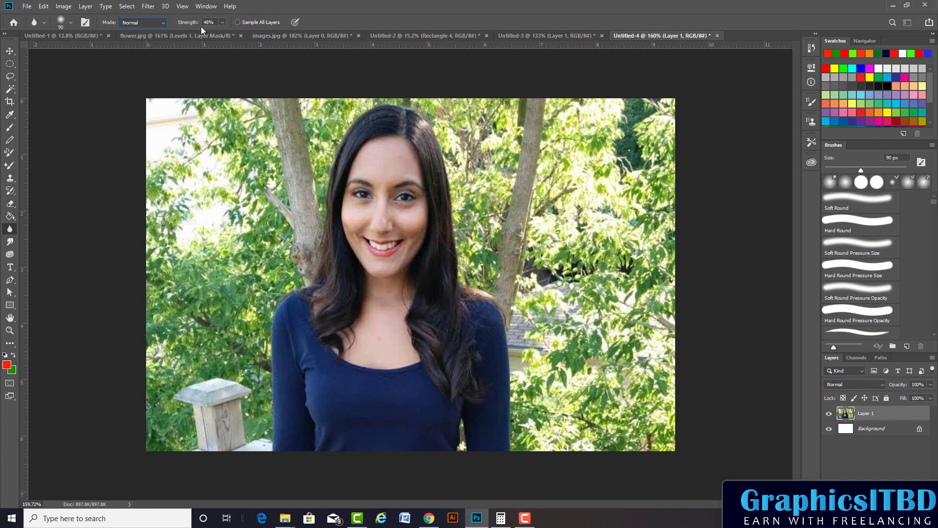
{"action": "left_click_drag", "start_coordinate": [221, 31], "coordinate": [250, 34]}
{"action": "left_click", "coordinate": [247, 7]}
Step: Zoom the portrait to 145.2% and test-blur the left foliage and right-hand trees
{"action": "key", "text": "Return"}
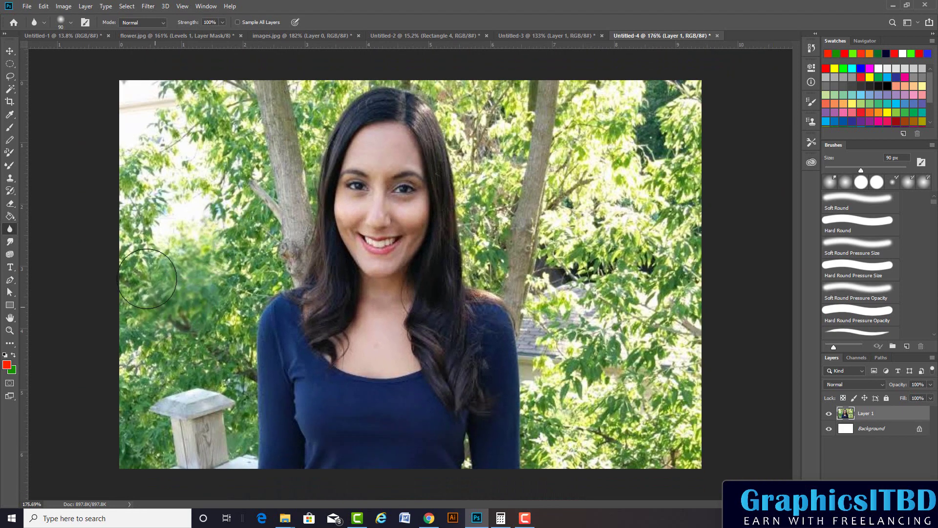
{"action": "type", "text": "145.2"}
{"action": "key", "text": "Return"}
{"action": "mouse_move", "coordinate": [224, 262]}
{"action": "left_mouse_down"}
{"action": "mouse_move", "coordinate": [208, 336]}
{"action": "mouse_move", "coordinate": [308, 234]}
{"action": "left_mouse_up"}
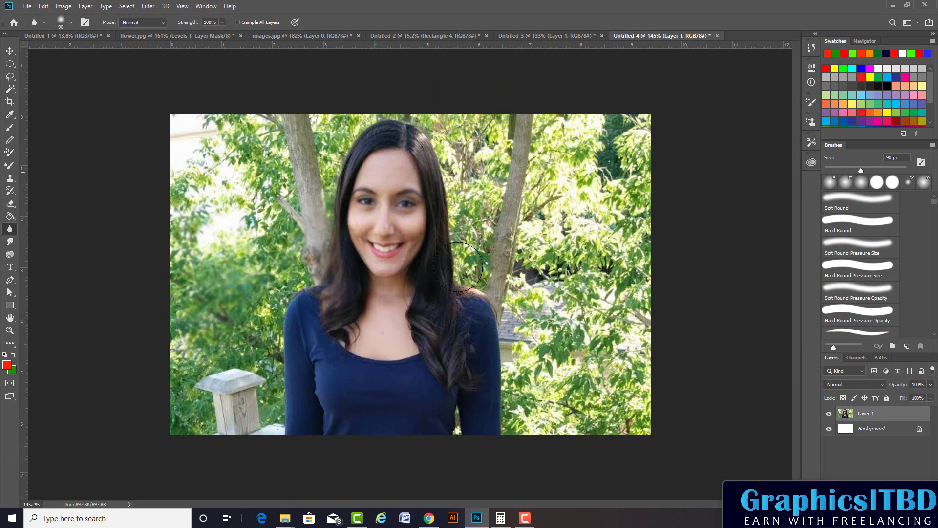
{"action": "key", "text": "bracketright"}
{"action": "key", "text": "bracketleft"}
{"action": "key", "text": "bracketleft"}
{"action": "key", "text": "bracketleft"}
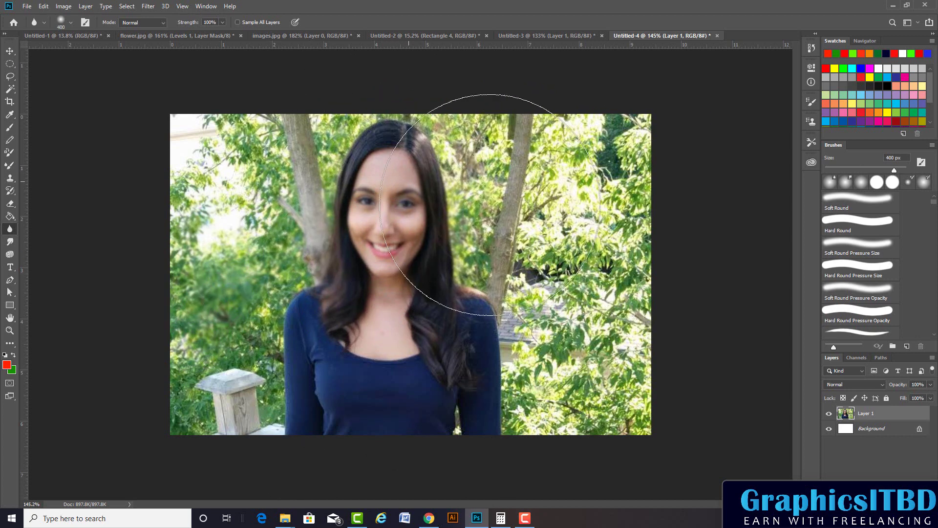
{"action": "mouse_move", "coordinate": [490, 205]}
{"action": "left_mouse_down"}
{"action": "mouse_move", "coordinate": [314, 356]}
{"action": "mouse_move", "coordinate": [455, 95]}
{"action": "mouse_move", "coordinate": [576, 335]}
{"action": "mouse_move", "coordinate": [313, 372]}
{"action": "mouse_move", "coordinate": [314, 101]}
{"action": "mouse_move", "coordinate": [339, 122]}
{"action": "mouse_move", "coordinate": [450, 315]}
{"action": "mouse_move", "coordinate": [457, 309]}
{"action": "left_mouse_up"}
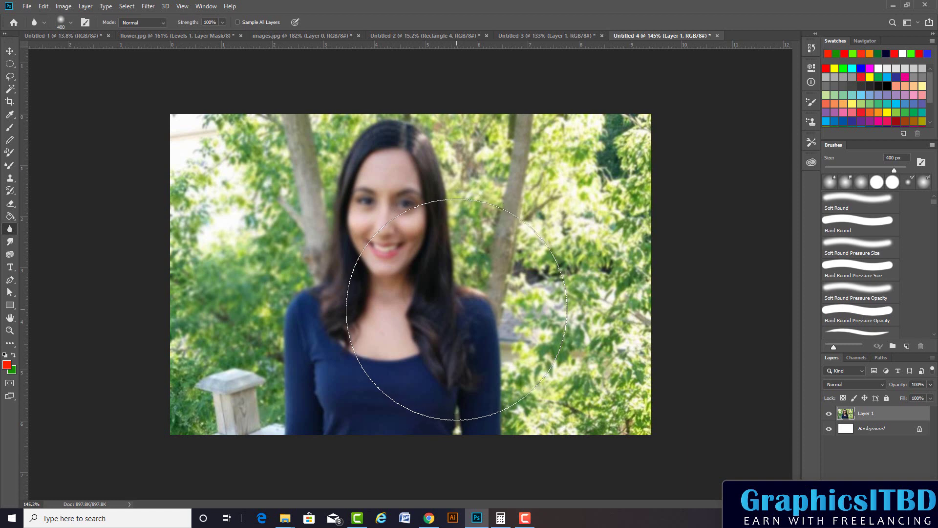
Step: Undo the trial blur strokes, shrink the brush, and add an empty layer above the photo
{"action": "key", "text": "ctrl+alt+z"}
{"action": "key", "text": "ctrl+alt+z"}
{"action": "key", "text": "ctrl+alt+z"}
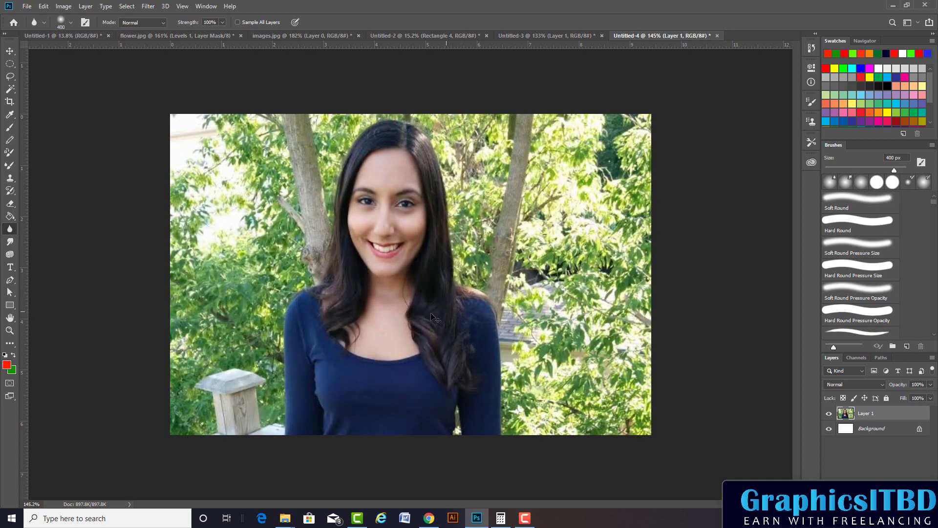
{"action": "key", "text": "ctrl+alt+z"}
{"action": "key", "text": "ctrl+shift+z"}
{"action": "key", "text": "bracketleft"}
{"action": "key", "text": "bracketleft"}
{"action": "key", "text": "bracketleft"}
{"action": "key", "text": "ctrl+shift+alt+n"}
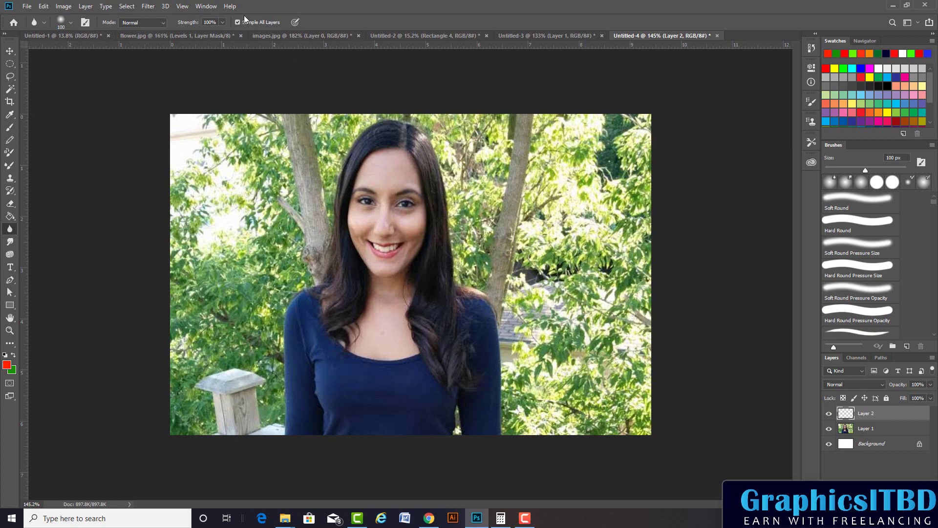
Step: With a larger brush, blur the upper-left leaves, right-side foliage and left-side foliage
{"action": "scroll", "coordinate": [398, 215], "scroll_direction": "up", "scroll_amount": 2}
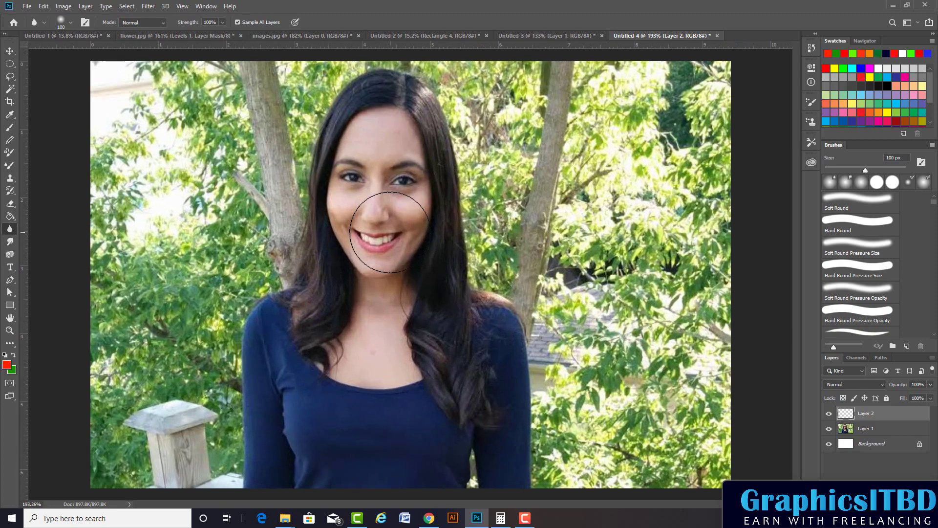
{"action": "scroll", "coordinate": [371, 220], "scroll_direction": "down", "scroll_amount": 1}
{"action": "scroll", "coordinate": [317, 196], "scroll_direction": "up", "scroll_amount": 2}
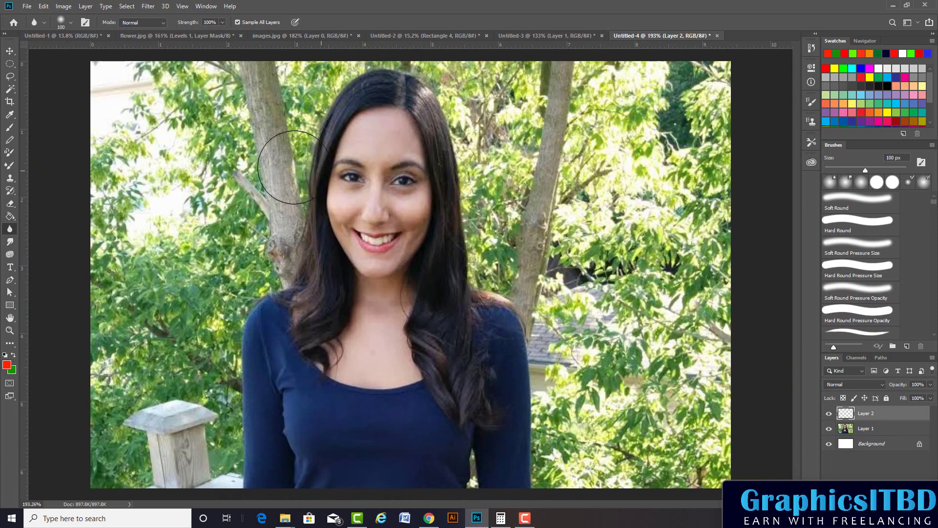
{"action": "scroll", "coordinate": [288, 175], "scroll_direction": "down", "scroll_amount": 1}
{"action": "key", "text": "bracketright"}
{"action": "key", "text": "bracketright"}
{"action": "key", "text": "bracketright"}
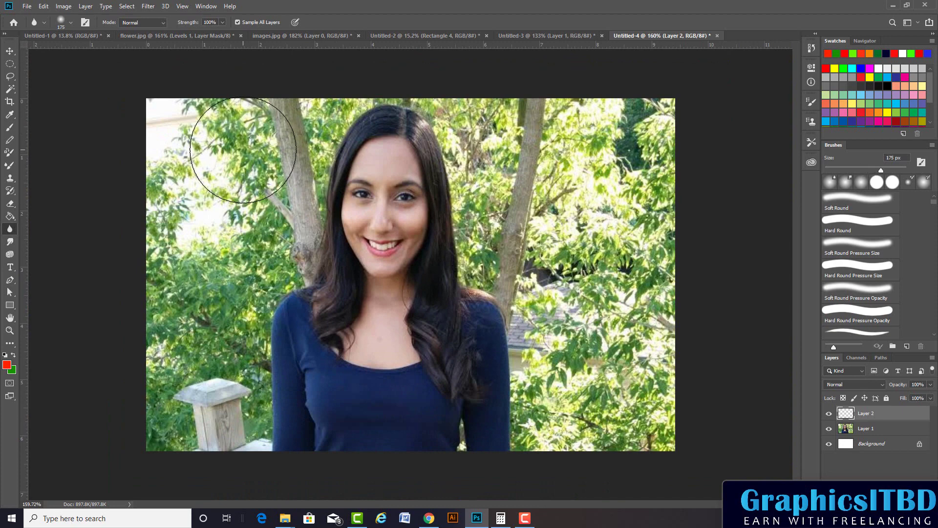
{"action": "mouse_move", "coordinate": [157, 185]}
{"action": "left_mouse_down"}
{"action": "mouse_move", "coordinate": [226, 215]}
{"action": "mouse_move", "coordinate": [244, 256]}
{"action": "mouse_move", "coordinate": [186, 424]}
{"action": "mouse_move", "coordinate": [161, 210]}
{"action": "mouse_move", "coordinate": [213, 115]}
{"action": "mouse_move", "coordinate": [481, 80]}
{"action": "left_mouse_up"}
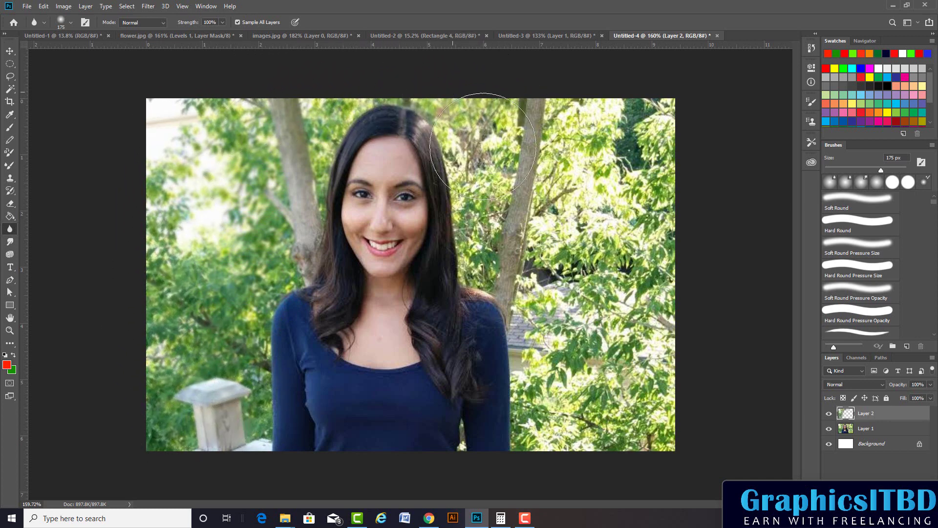
{"action": "mouse_move", "coordinate": [544, 395]}
{"action": "left_mouse_down"}
{"action": "mouse_move", "coordinate": [597, 442]}
{"action": "mouse_move", "coordinate": [666, 409]}
{"action": "mouse_move", "coordinate": [613, 303]}
{"action": "mouse_move", "coordinate": [580, 73]}
{"action": "mouse_move", "coordinate": [509, 94]}
{"action": "mouse_move", "coordinate": [489, 161]}
{"action": "mouse_move", "coordinate": [535, 304]}
{"action": "mouse_move", "coordinate": [562, 450]}
{"action": "mouse_move", "coordinate": [691, 314]}
{"action": "mouse_move", "coordinate": [607, 63]}
{"action": "left_mouse_up"}
{"action": "mouse_move", "coordinate": [232, 176]}
{"action": "left_mouse_down"}
{"action": "mouse_move", "coordinate": [261, 219]}
{"action": "mouse_move", "coordinate": [230, 352]}
{"action": "mouse_move", "coordinate": [188, 398]}
{"action": "mouse_move", "coordinate": [176, 208]}
{"action": "mouse_move", "coordinate": [258, 274]}
{"action": "mouse_move", "coordinate": [256, 402]}
{"action": "left_mouse_up"}
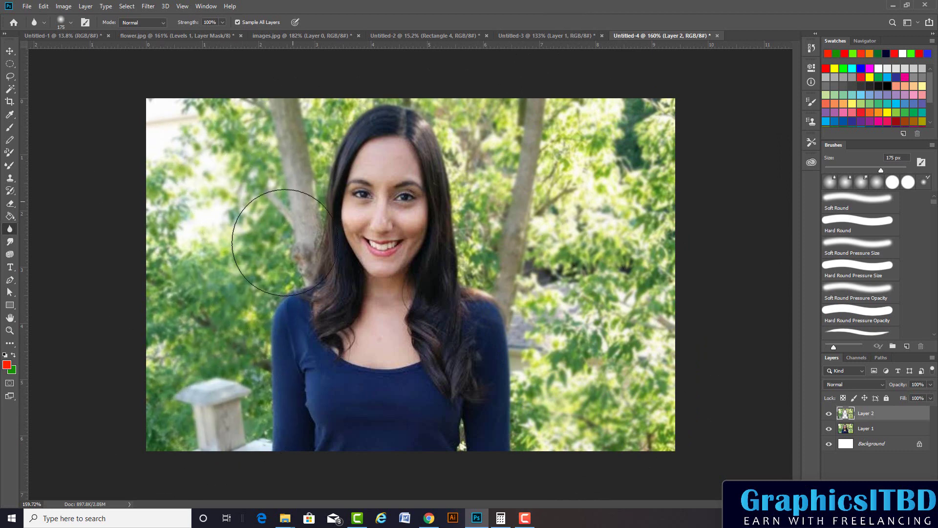
Step: Zoom in and shrink the blur brush for detail work around the woman
{"action": "scroll", "coordinate": [411, 275], "scroll_direction": "up", "scroll_amount": 2}
{"action": "scroll", "coordinate": [421, 220], "scroll_direction": "up", "scroll_amount": 1}
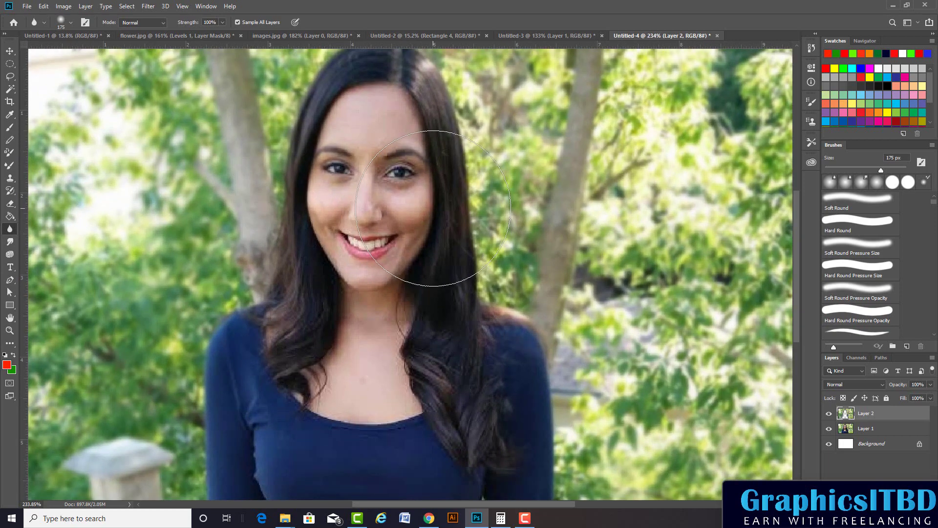
{"action": "key", "text": "bracketleft"}
{"action": "key", "text": "bracketleft"}
{"action": "key", "text": "bracketleft"}
{"action": "key", "text": "bracketleft"}
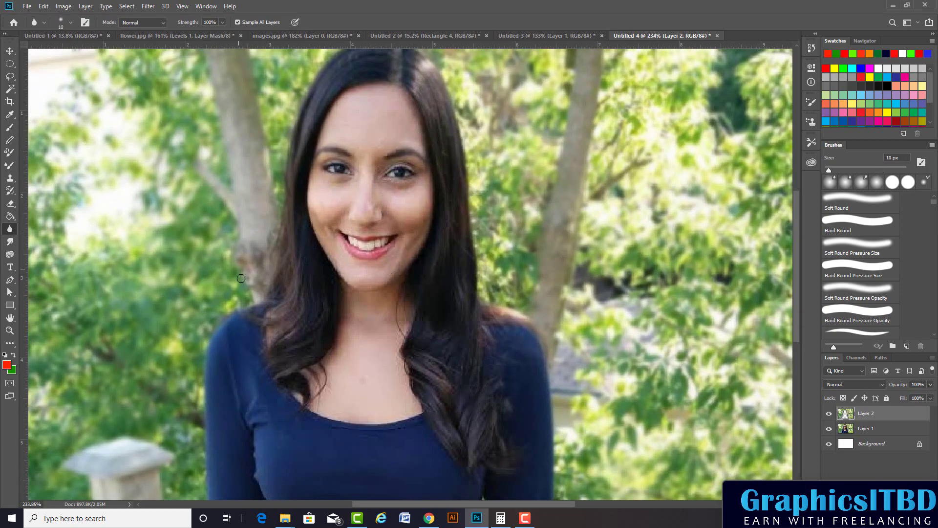
{"action": "scroll", "coordinate": [241, 278], "scroll_direction": "up", "scroll_amount": 3}
{"action": "scroll", "coordinate": [188, 407], "scroll_direction": "down", "scroll_amount": 2}
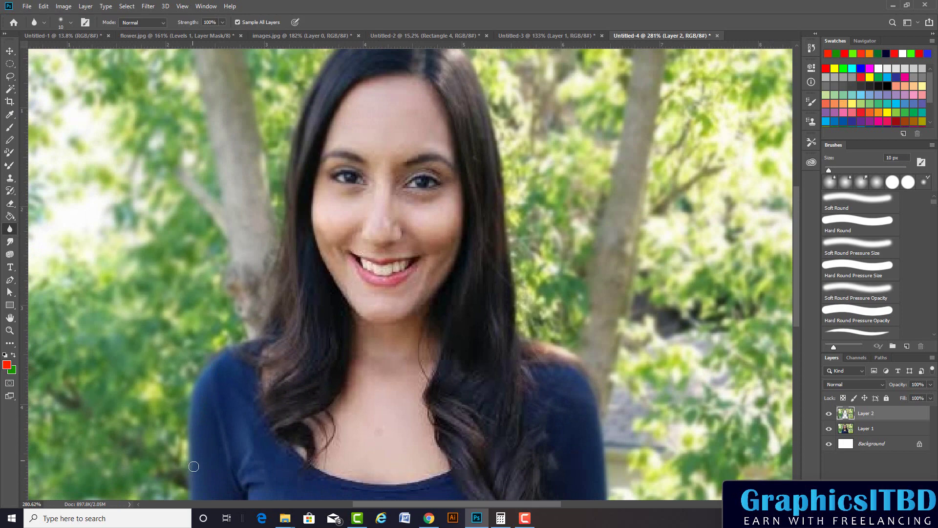
{"action": "scroll", "coordinate": [479, 313], "scroll_direction": "down", "scroll_amount": 2}
{"action": "scroll", "coordinate": [552, 333], "scroll_direction": "down", "scroll_amount": 2}
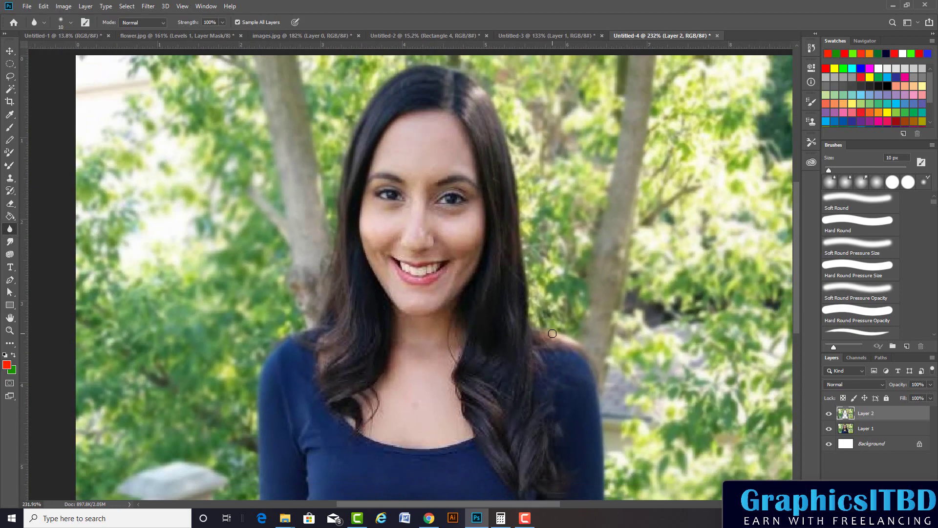
{"action": "scroll", "coordinate": [552, 333], "scroll_direction": "down", "scroll_amount": 1}
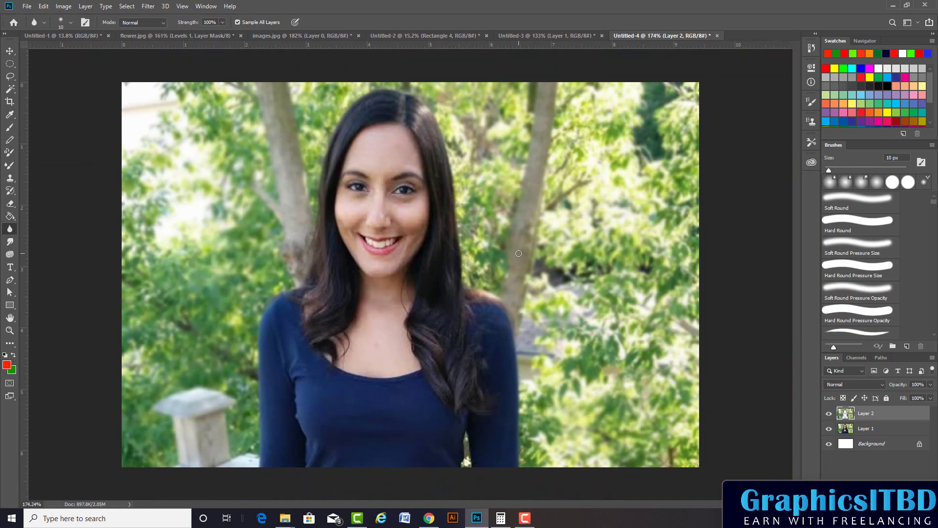
Step: Enlarge the brush to 40 px and toggle Layer 1's visibility, leaving it hidden
{"action": "key", "text": "bracketright"}
{"action": "key", "text": "bracketright"}
{"action": "key", "text": "bracketright"}
{"action": "left_click", "coordinate": [829, 429]}
{"action": "left_click", "coordinate": [829, 429]}
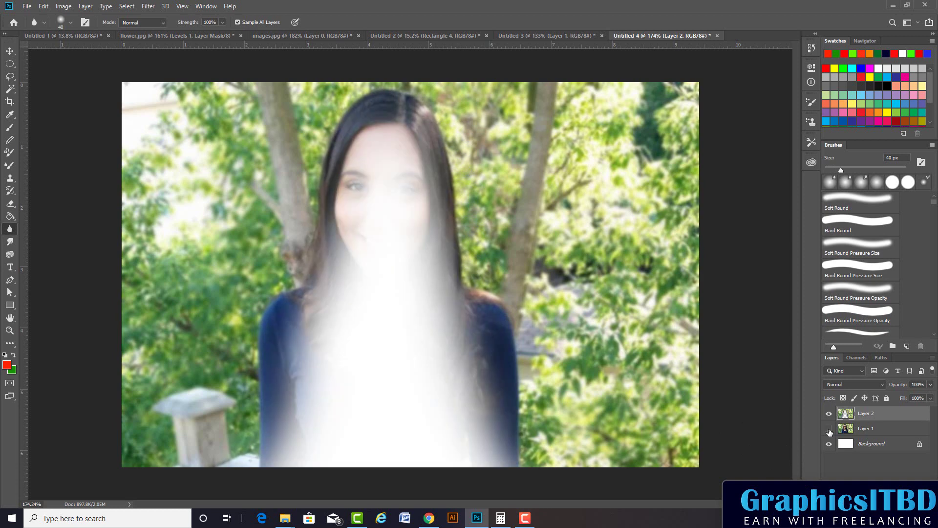
{"action": "left_click", "coordinate": [829, 429]}
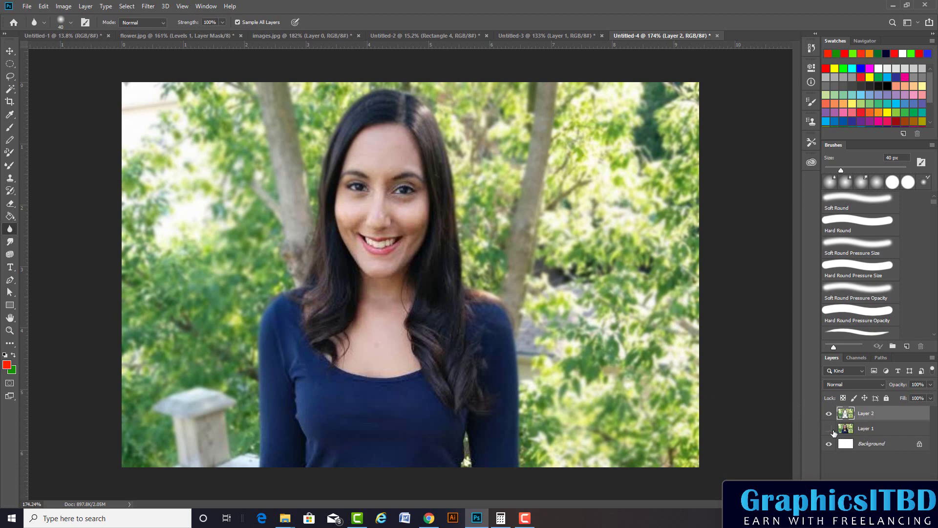
{"action": "left_click", "coordinate": [830, 429]}
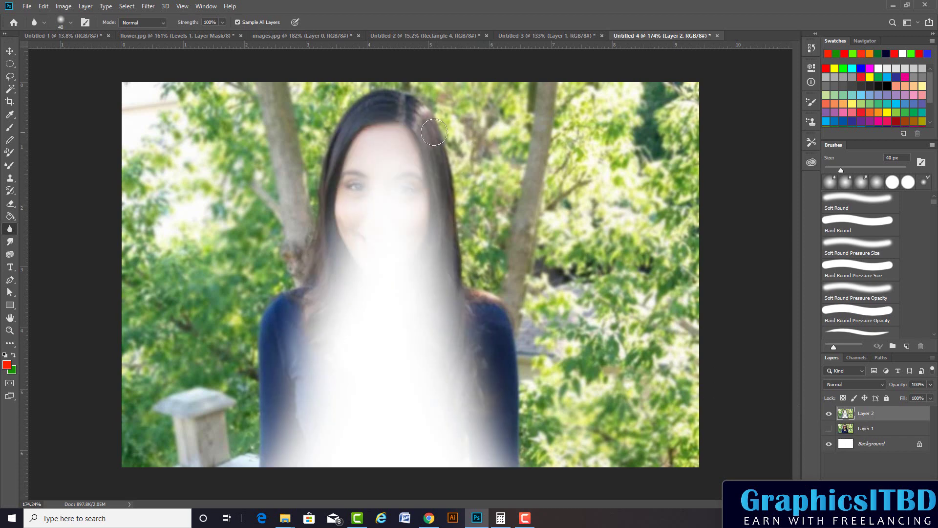
{"action": "left_click", "coordinate": [829, 428]}
{"action": "left_click", "coordinate": [827, 429]}
Step: Switch to the Eraser, soften it to 25% hardness, and undo the stray streaks
{"action": "left_click", "coordinate": [9, 203]}
{"action": "left_click", "coordinate": [46, 205]}
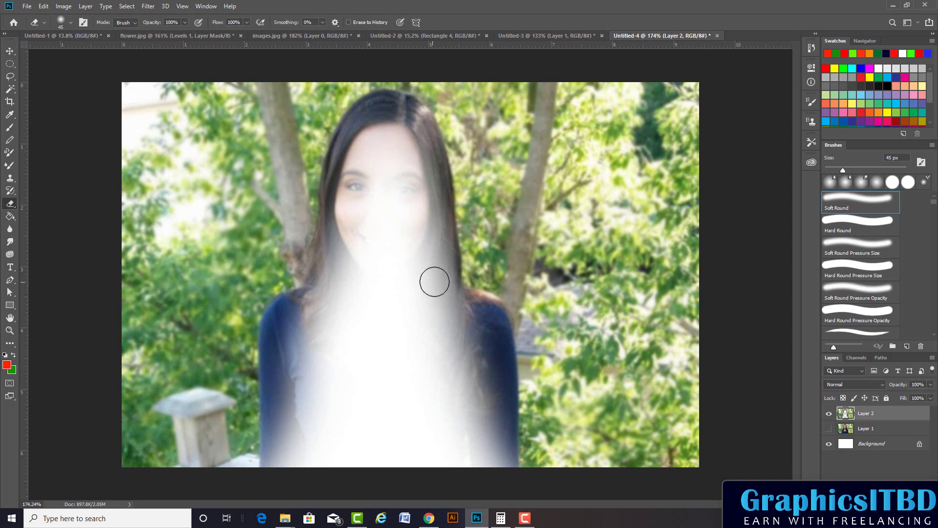
{"action": "left_click_drag", "start_coordinate": [297, 385], "coordinate": [181, 289]}
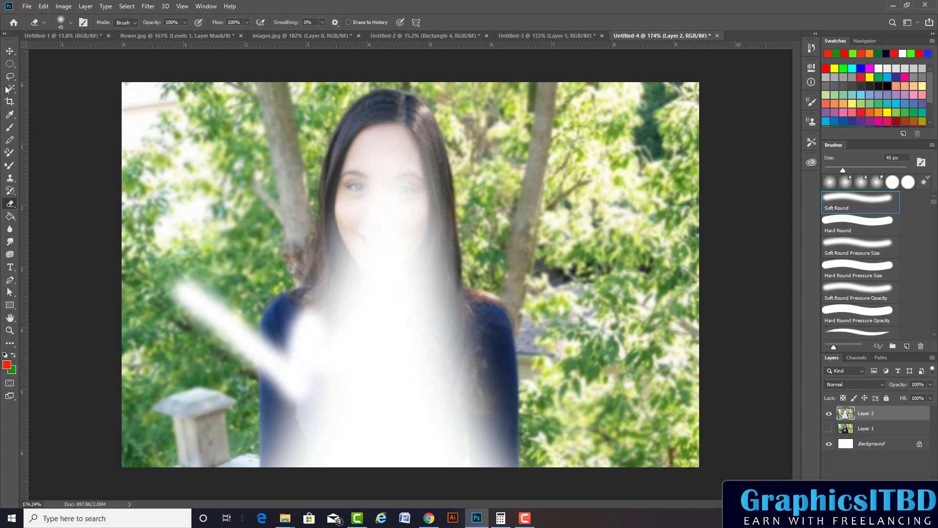
{"action": "left_click", "coordinate": [70, 23]}
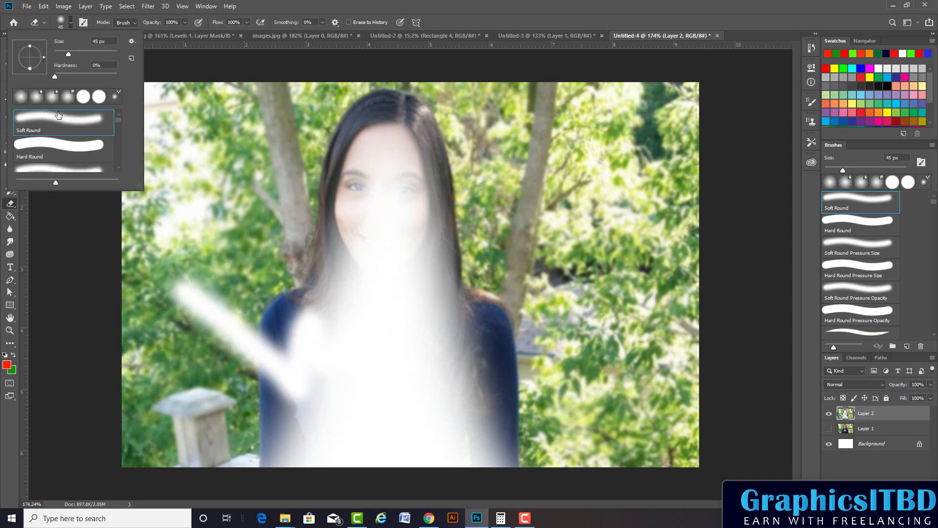
{"action": "left_click", "coordinate": [296, 342]}
{"action": "left_click_drag", "start_coordinate": [308, 342], "coordinate": [284, 459]}
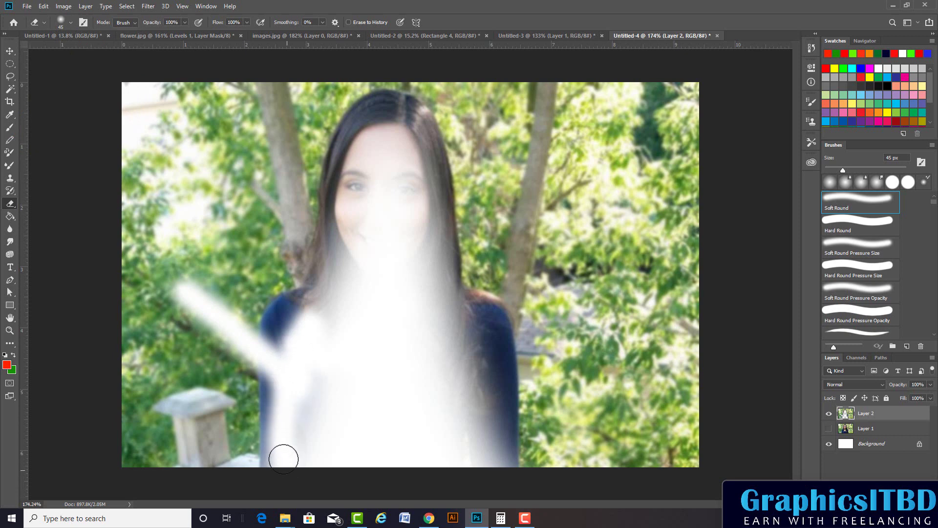
{"action": "left_click", "coordinate": [72, 22]}
{"action": "left_click_drag", "start_coordinate": [60, 76], "coordinate": [70, 75]}
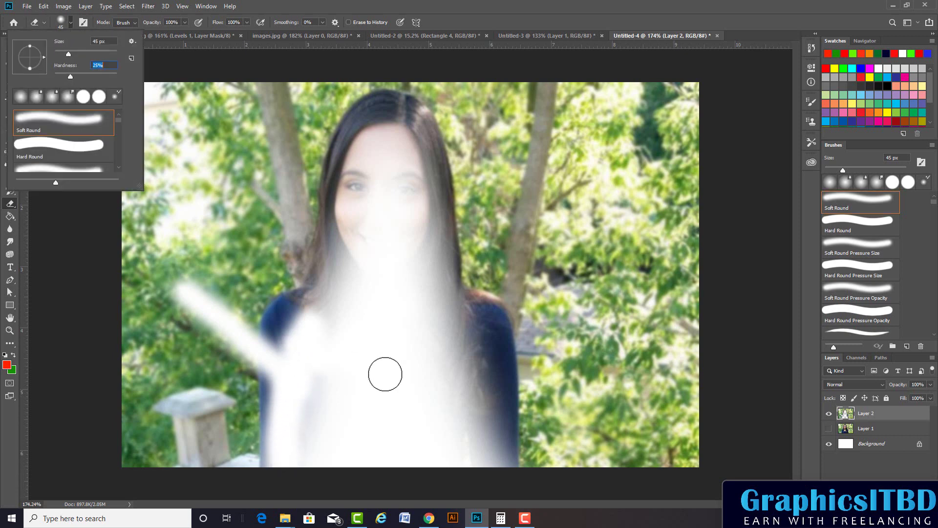
{"action": "left_click", "coordinate": [385, 374]}
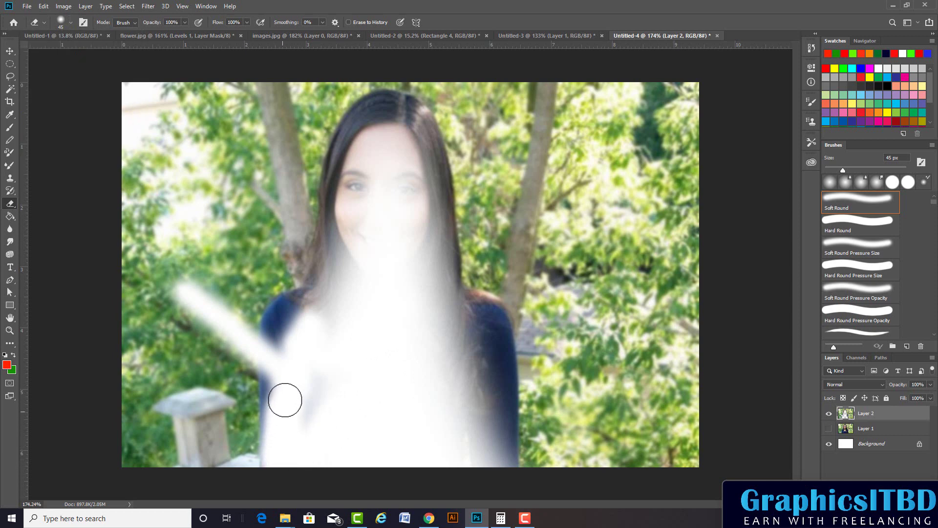
{"action": "key", "text": "ctrl+z"}
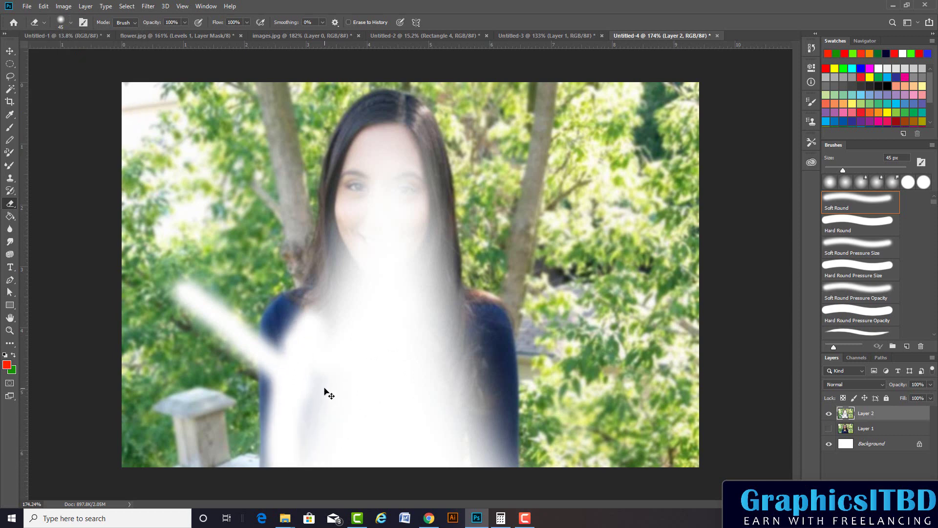
{"action": "key", "text": "ctrl+z"}
{"action": "key", "text": "ctrl+z"}
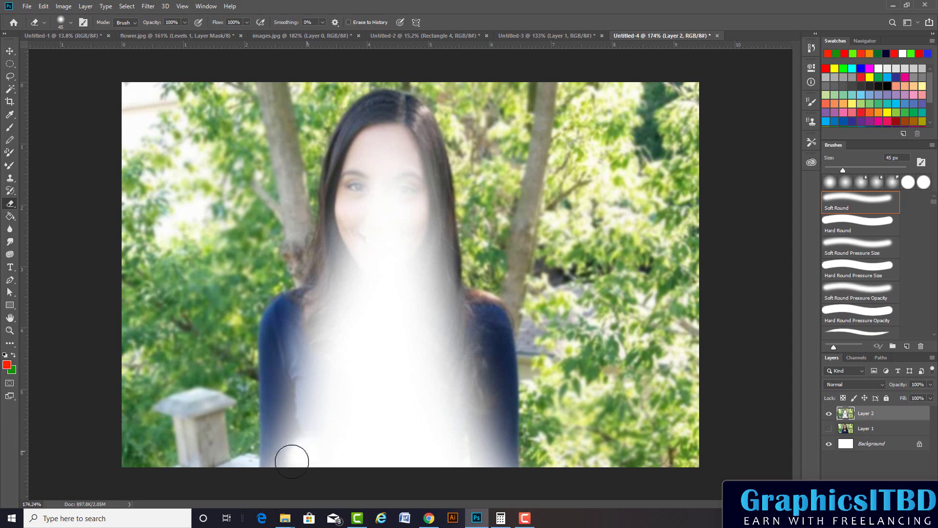
Step: Erase the sweater's lower-left edge and the woman's left shoulder on Layer 2
{"action": "mouse_move", "coordinate": [292, 461]}
{"action": "left_mouse_down"}
{"action": "mouse_move", "coordinate": [285, 442]}
{"action": "mouse_move", "coordinate": [277, 450]}
{"action": "mouse_move", "coordinate": [292, 318]}
{"action": "mouse_move", "coordinate": [297, 377]}
{"action": "mouse_move", "coordinate": [281, 430]}
{"action": "mouse_move", "coordinate": [285, 346]}
{"action": "left_mouse_up"}
{"action": "scroll", "coordinate": [294, 321], "scroll_direction": "up", "scroll_amount": 2}
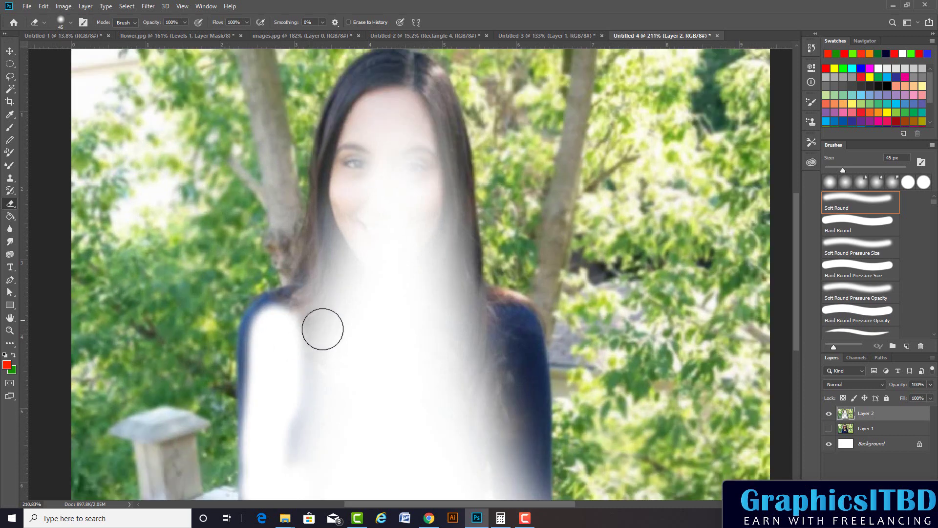
{"action": "mouse_move", "coordinate": [320, 329]}
{"action": "left_mouse_down"}
{"action": "mouse_move", "coordinate": [335, 312]}
{"action": "mouse_move", "coordinate": [301, 304]}
{"action": "mouse_move", "coordinate": [270, 325]}
{"action": "mouse_move", "coordinate": [269, 385]}
{"action": "mouse_move", "coordinate": [256, 356]}
{"action": "mouse_move", "coordinate": [260, 329]}
{"action": "mouse_move", "coordinate": [283, 303]}
{"action": "mouse_move", "coordinate": [299, 302]}
{"action": "mouse_move", "coordinate": [324, 243]}
{"action": "mouse_move", "coordinate": [343, 121]}
{"action": "mouse_move", "coordinate": [362, 92]}
{"action": "mouse_move", "coordinate": [339, 157]}
{"action": "left_mouse_up"}
{"action": "key", "text": "bracketleft"}
{"action": "key", "text": "bracketleft"}
{"action": "key", "text": "bracketright"}
{"action": "key", "text": "bracketright"}
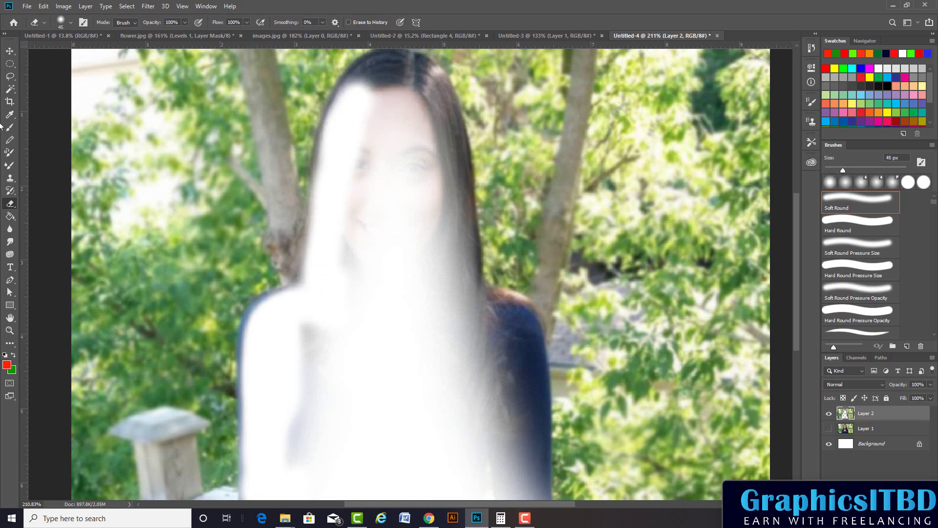
{"action": "scroll", "coordinate": [410, 147], "scroll_direction": "down", "scroll_amount": 2}
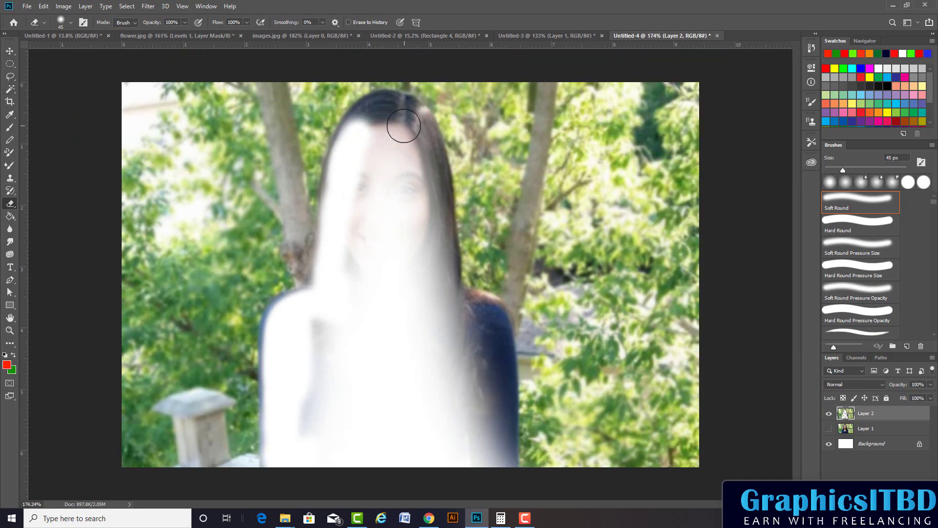
Step: Erase the hair, the head's right edge and the right shoulder outline
{"action": "mouse_move", "coordinate": [402, 126]}
{"action": "left_mouse_down"}
{"action": "mouse_move", "coordinate": [383, 125]}
{"action": "mouse_move", "coordinate": [408, 126]}
{"action": "mouse_move", "coordinate": [383, 107]}
{"action": "mouse_move", "coordinate": [365, 121]}
{"action": "mouse_move", "coordinate": [341, 171]}
{"action": "mouse_move", "coordinate": [339, 247]}
{"action": "mouse_move", "coordinate": [385, 220]}
{"action": "mouse_move", "coordinate": [417, 182]}
{"action": "mouse_move", "coordinate": [415, 121]}
{"action": "mouse_move", "coordinate": [391, 109]}
{"action": "mouse_move", "coordinate": [367, 115]}
{"action": "mouse_move", "coordinate": [345, 168]}
{"action": "mouse_move", "coordinate": [351, 230]}
{"action": "mouse_move", "coordinate": [314, 306]}
{"action": "mouse_move", "coordinate": [288, 318]}
{"action": "mouse_move", "coordinate": [277, 342]}
{"action": "mouse_move", "coordinate": [281, 377]}
{"action": "mouse_move", "coordinate": [318, 420]}
{"action": "mouse_move", "coordinate": [308, 376]}
{"action": "mouse_move", "coordinate": [429, 314]}
{"action": "mouse_move", "coordinate": [427, 237]}
{"action": "mouse_move", "coordinate": [398, 167]}
{"action": "mouse_move", "coordinate": [419, 210]}
{"action": "mouse_move", "coordinate": [427, 162]}
{"action": "mouse_move", "coordinate": [438, 274]}
{"action": "mouse_move", "coordinate": [351, 360]}
{"action": "mouse_move", "coordinate": [440, 357]}
{"action": "mouse_move", "coordinate": [441, 291]}
{"action": "mouse_move", "coordinate": [468, 313]}
{"action": "mouse_move", "coordinate": [484, 379]}
{"action": "mouse_move", "coordinate": [459, 368]}
{"action": "mouse_move", "coordinate": [492, 404]}
{"action": "mouse_move", "coordinate": [494, 440]}
{"action": "left_mouse_up"}
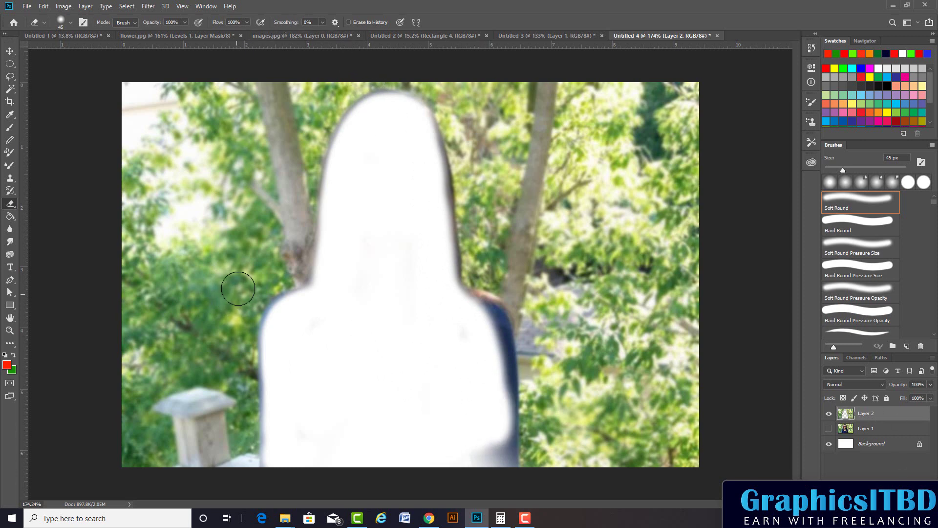
{"action": "mouse_move", "coordinate": [429, 204]}
{"action": "left_mouse_down"}
{"action": "mouse_move", "coordinate": [425, 157]}
{"action": "mouse_move", "coordinate": [436, 253]}
{"action": "left_mouse_up"}
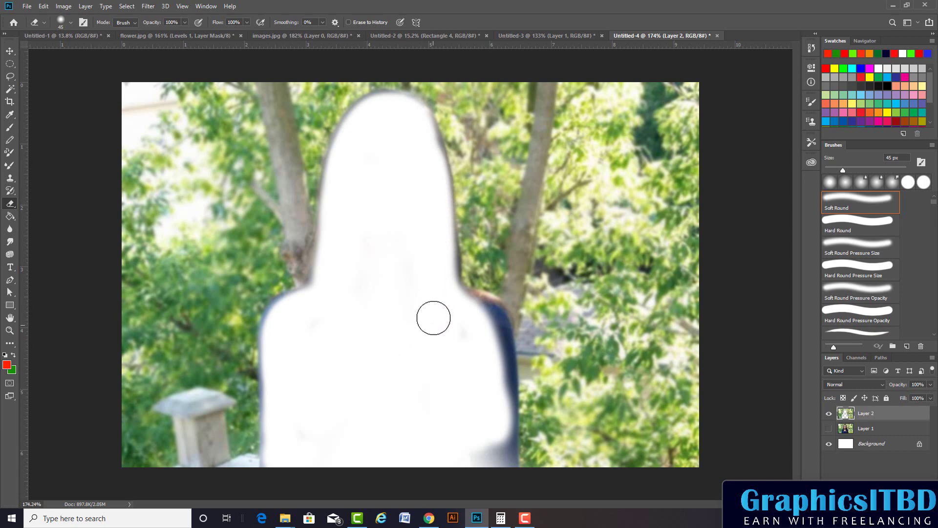
{"action": "mouse_move", "coordinate": [450, 306]}
{"action": "left_mouse_down"}
{"action": "mouse_move", "coordinate": [488, 327]}
{"action": "mouse_move", "coordinate": [492, 454]}
{"action": "mouse_move", "coordinate": [497, 389]}
{"action": "left_mouse_up"}
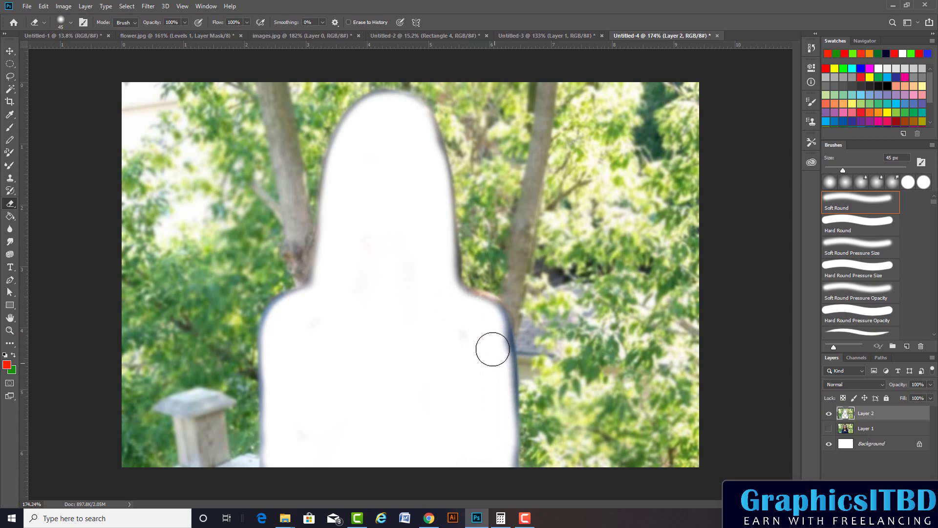
{"action": "left_click_drag", "start_coordinate": [440, 283], "coordinate": [421, 144]}
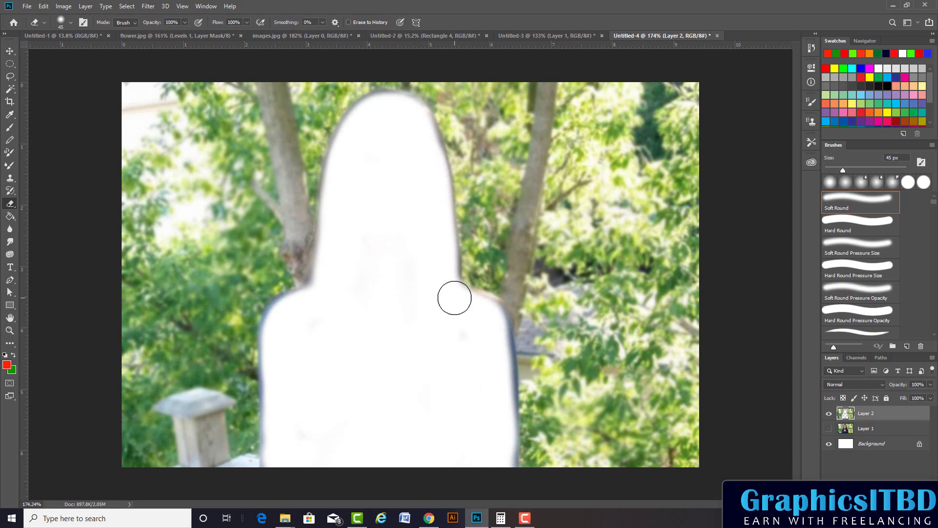
{"action": "mouse_move", "coordinate": [453, 295]}
{"action": "left_mouse_down"}
{"action": "mouse_move", "coordinate": [494, 327]}
{"action": "mouse_move", "coordinate": [490, 455]}
{"action": "left_mouse_up"}
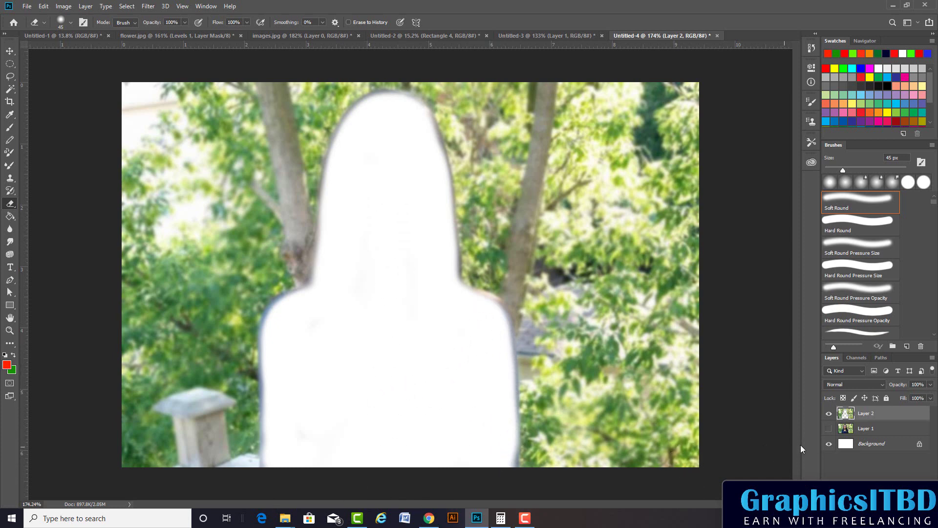
Step: Show Layer 1 again and zoom around to inspect the woman's edges
{"action": "left_click", "coordinate": [829, 428]}
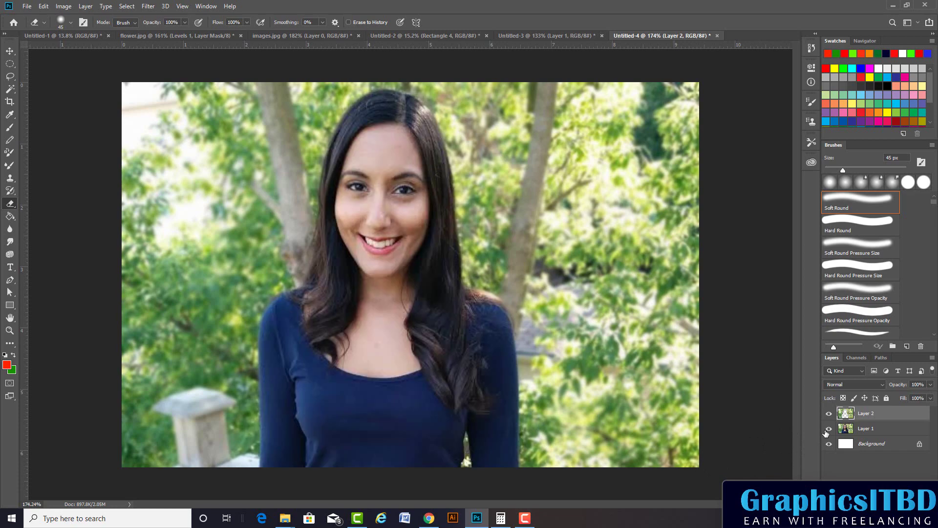
{"action": "scroll", "coordinate": [444, 272], "scroll_direction": "up", "scroll_amount": 2}
{"action": "scroll", "coordinate": [444, 273], "scroll_direction": "up", "scroll_amount": 2}
{"action": "scroll", "coordinate": [535, 330], "scroll_direction": "up", "scroll_amount": 2}
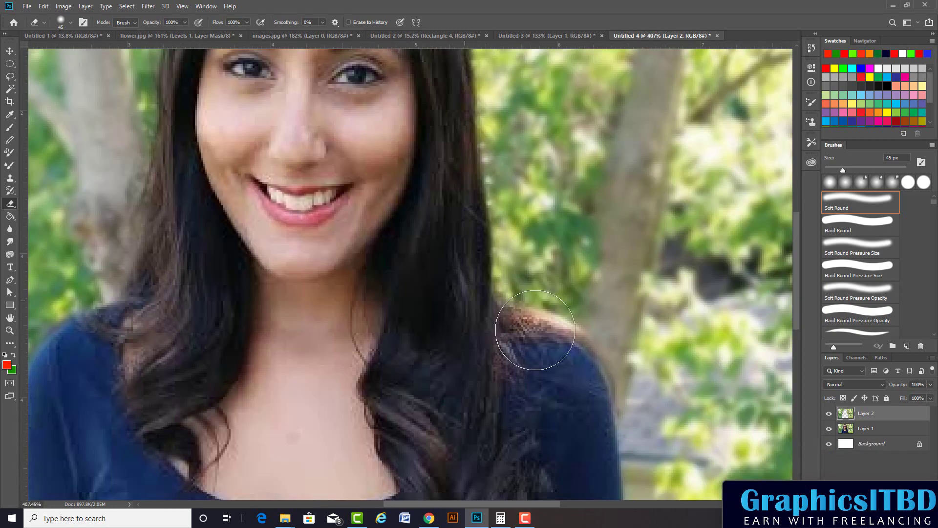
{"action": "scroll", "coordinate": [572, 391], "scroll_direction": "down", "scroll_amount": 2}
{"action": "scroll", "coordinate": [538, 394], "scroll_direction": "down", "scroll_amount": 2}
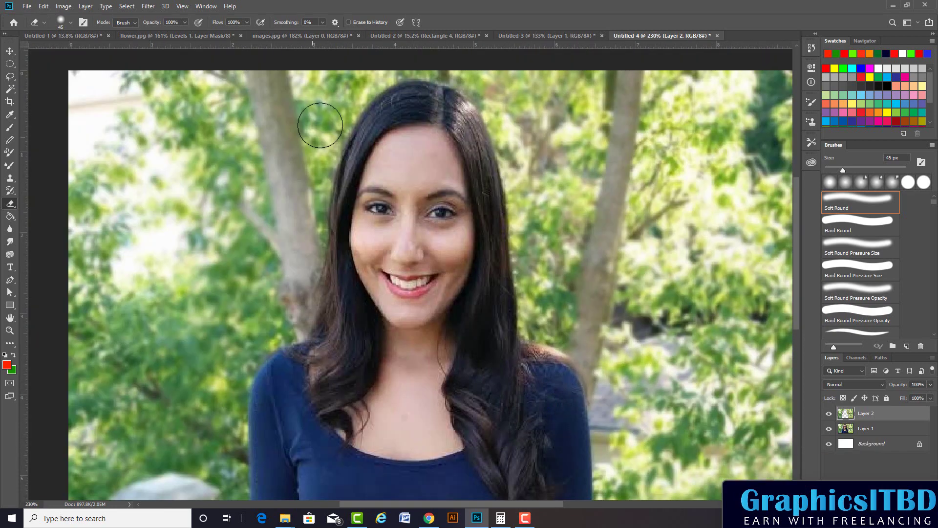
{"action": "scroll", "coordinate": [535, 185], "scroll_direction": "down", "scroll_amount": 2}
{"action": "scroll", "coordinate": [556, 320], "scroll_direction": "down", "scroll_amount": 1}
{"action": "scroll", "coordinate": [392, 292], "scroll_direction": "up", "scroll_amount": 1}
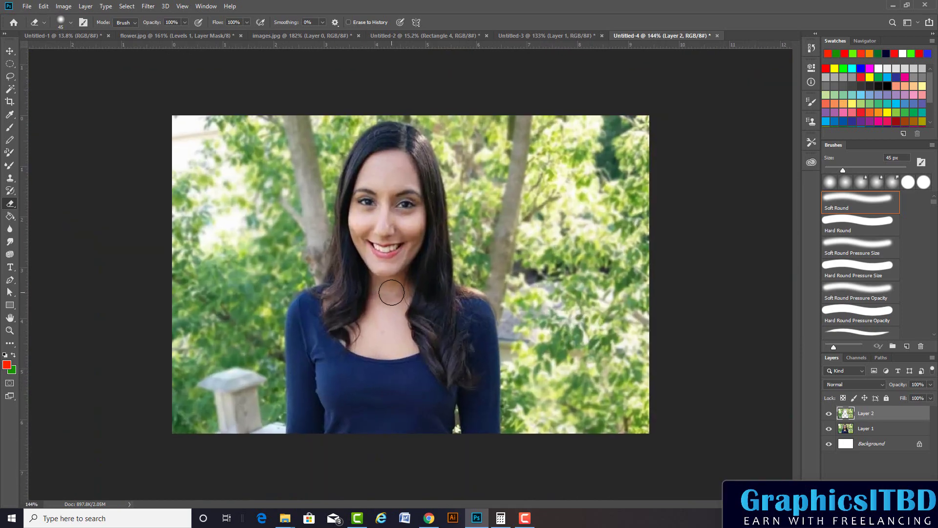
{"action": "scroll", "coordinate": [508, 276], "scroll_direction": "up", "scroll_amount": 2}
{"action": "scroll", "coordinate": [520, 278], "scroll_direction": "down", "scroll_amount": 1}
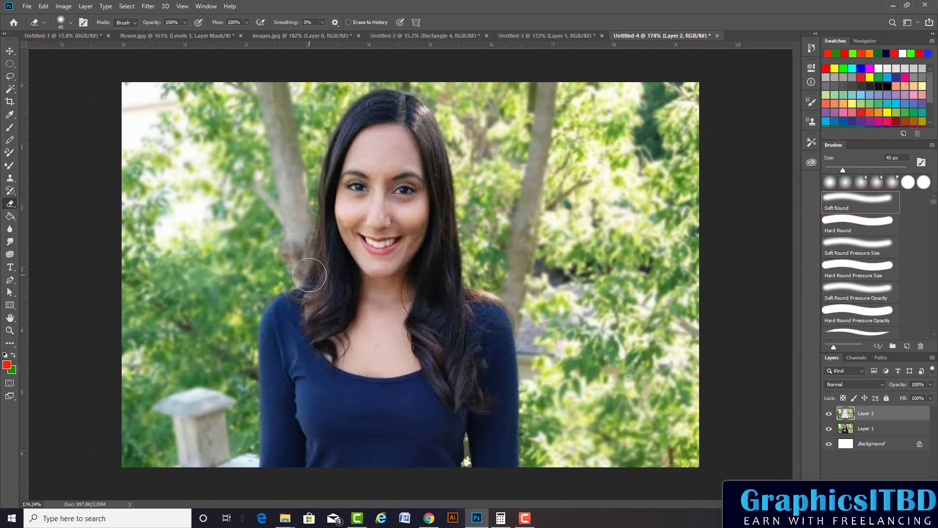
{"action": "scroll", "coordinate": [309, 275], "scroll_direction": "up", "scroll_amount": 1}
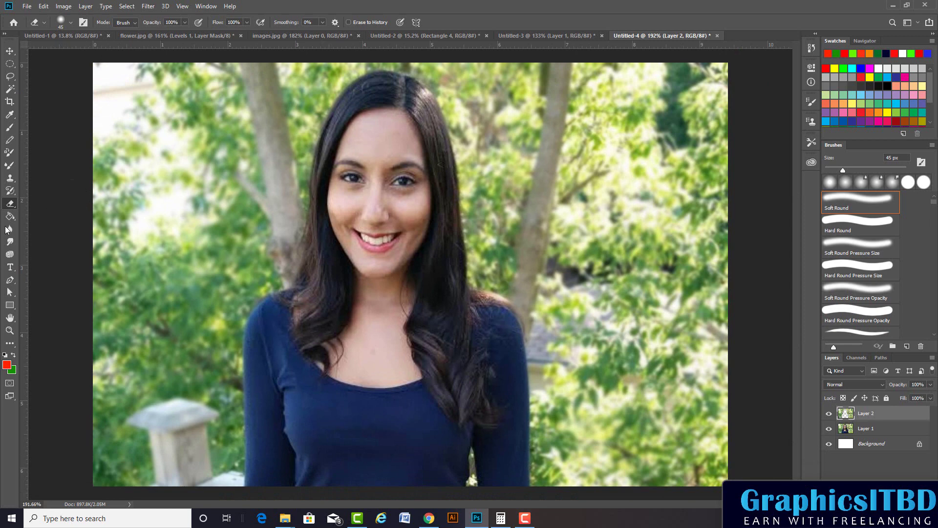
Step: Select the Blur tool and keep checking the edges at different zoom levels
{"action": "left_click", "coordinate": [10, 229]}
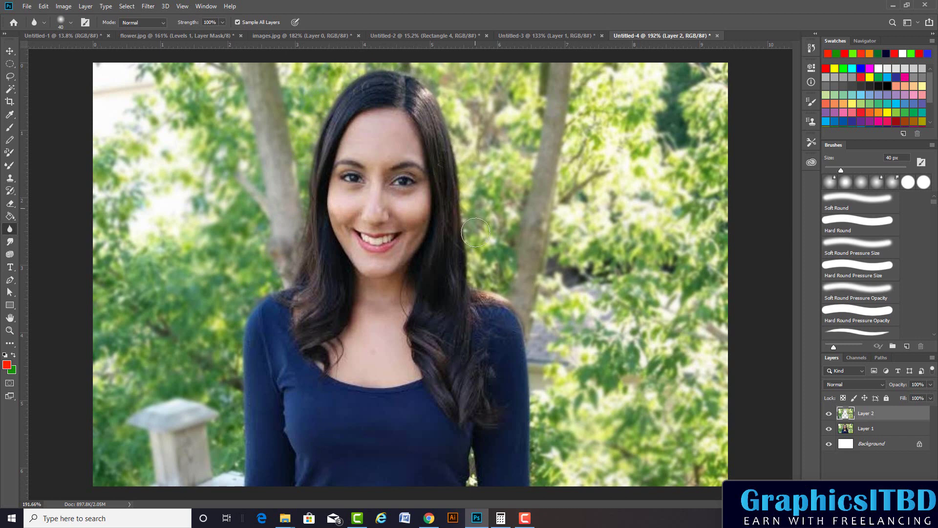
{"action": "scroll", "coordinate": [533, 317], "scroll_direction": "down", "scroll_amount": 3}
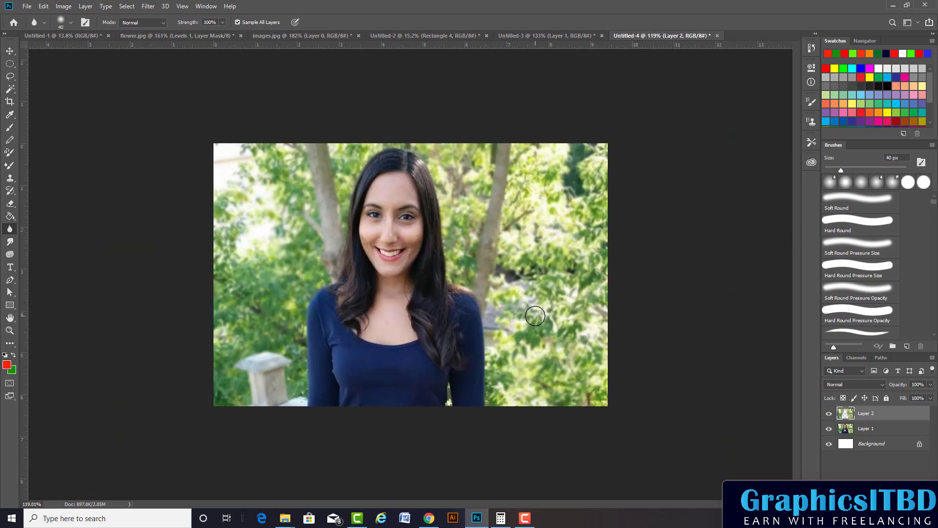
{"action": "scroll", "coordinate": [440, 303], "scroll_direction": "up", "scroll_amount": 2}
{"action": "scroll", "coordinate": [342, 293], "scroll_direction": "down", "scroll_amount": 1}
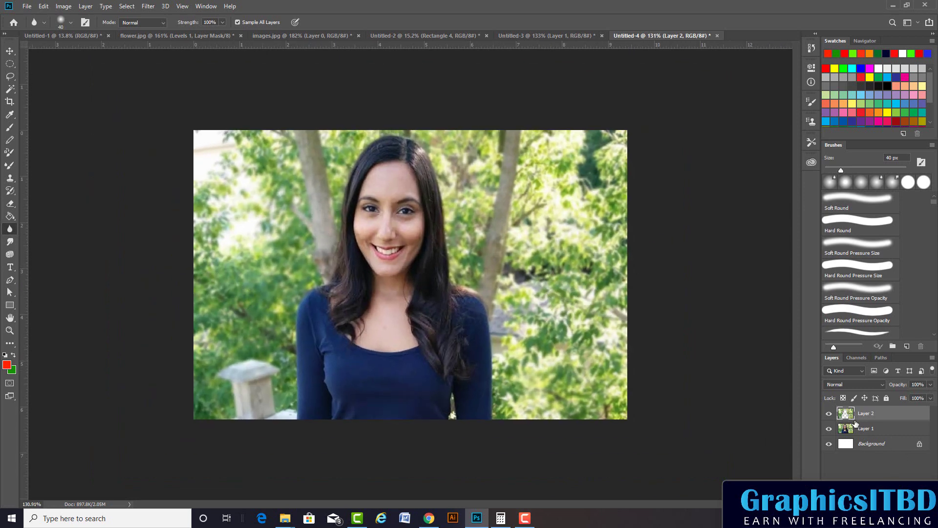
Step: Switch to the Smudge tool with a smaller brush for fine detail
{"action": "left_click", "coordinate": [10, 242]}
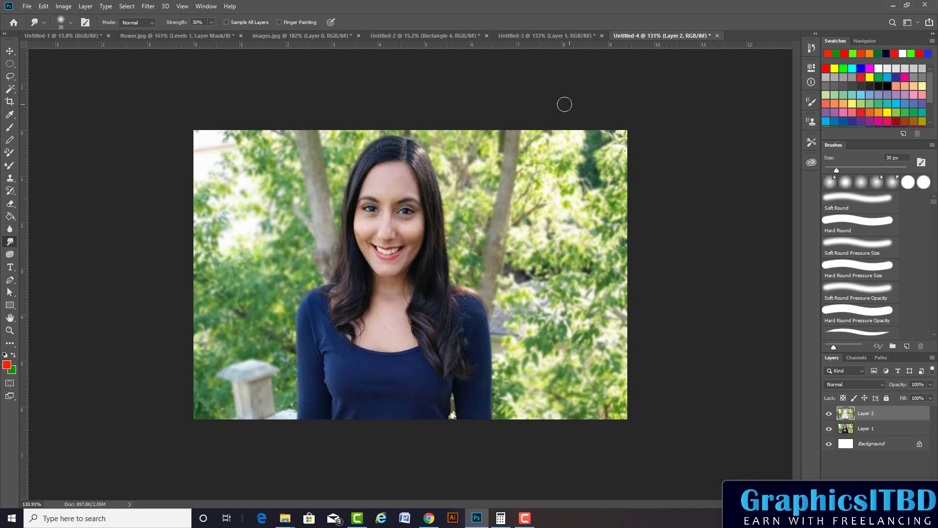
{"action": "scroll", "coordinate": [380, 171], "scroll_direction": "up", "scroll_amount": 5}
{"action": "scroll", "coordinate": [380, 172], "scroll_direction": "up", "scroll_amount": 5}
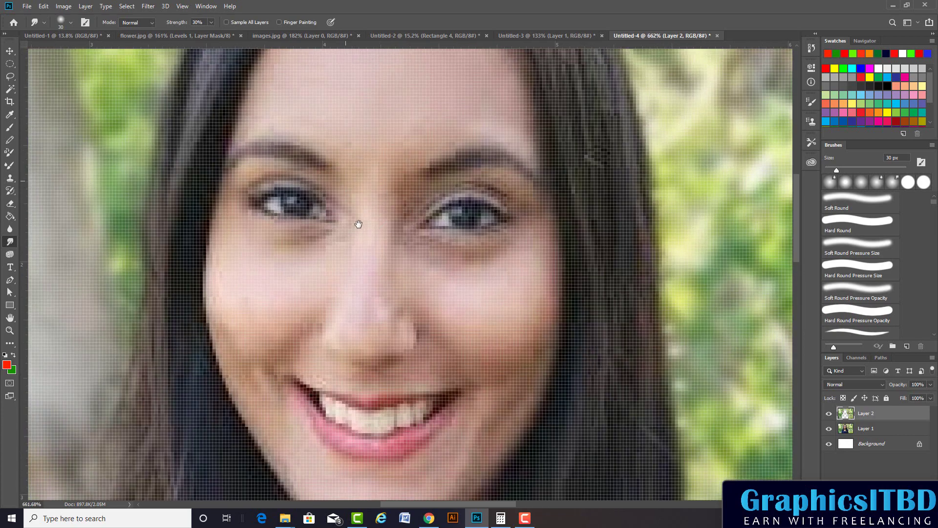
{"action": "scroll", "coordinate": [359, 223], "scroll_direction": "down", "scroll_amount": 3}
{"action": "scroll", "coordinate": [359, 220], "scroll_direction": "up", "scroll_amount": 2}
{"action": "key", "text": "bracketleft"}
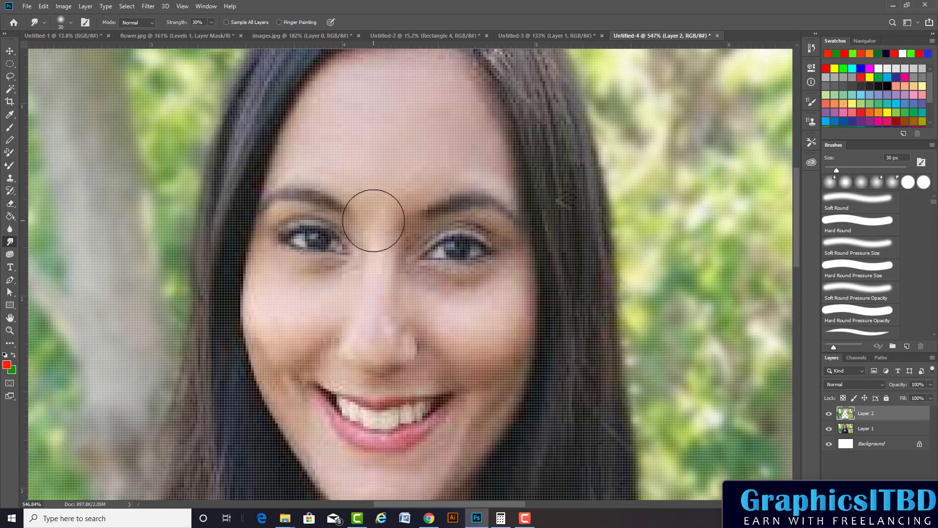
{"action": "key", "text": "bracketleft"}
{"action": "key", "text": "bracketleft"}
{"action": "scroll", "coordinate": [341, 212], "scroll_direction": "up", "scroll_amount": 2}
{"action": "scroll", "coordinate": [334, 206], "scroll_direction": "up", "scroll_amount": 2}
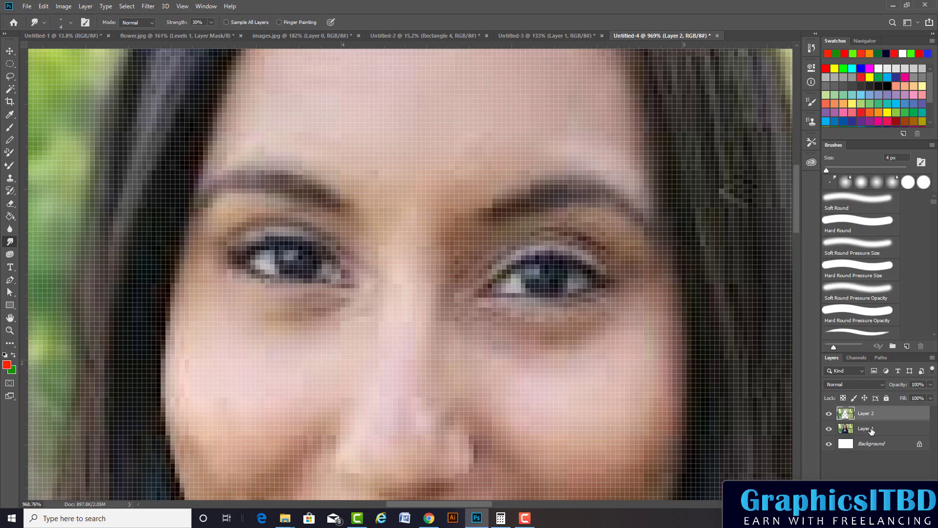
{"action": "scroll", "coordinate": [330, 251], "scroll_direction": "down", "scroll_amount": 3}
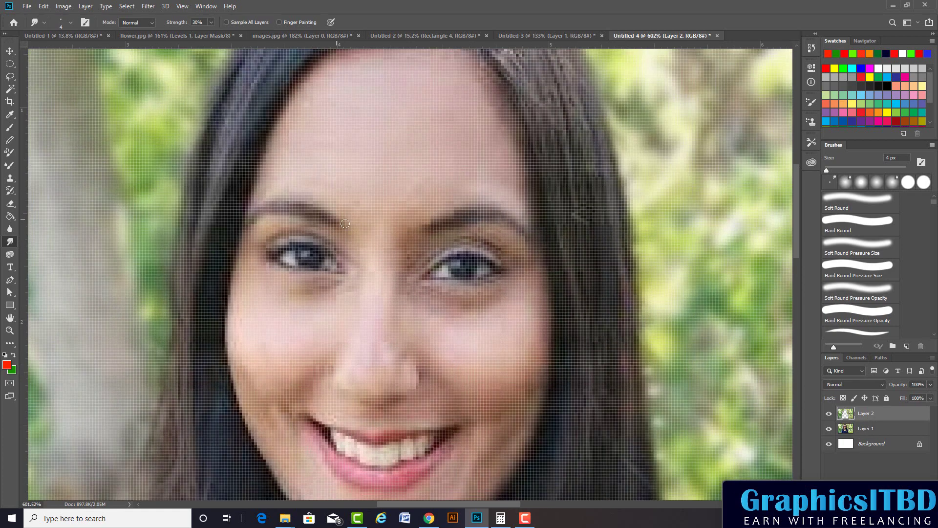
{"action": "scroll", "coordinate": [342, 230], "scroll_direction": "down", "scroll_amount": 1}
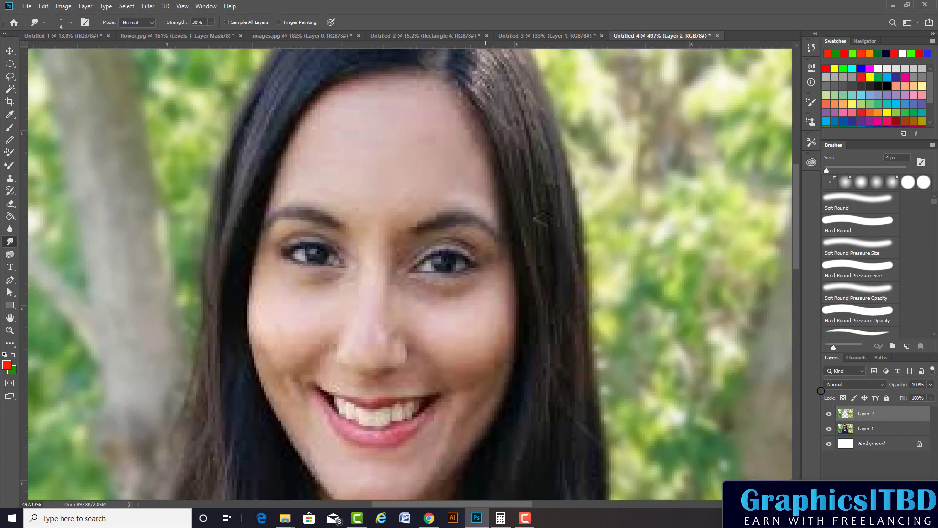
Step: Zoom closer on the face and add an empty Layer 3 above Layer 2
{"action": "key", "text": "ctrl+plus"}
{"action": "scroll", "coordinate": [762, 410], "scroll_direction": "down", "scroll_amount": 2}
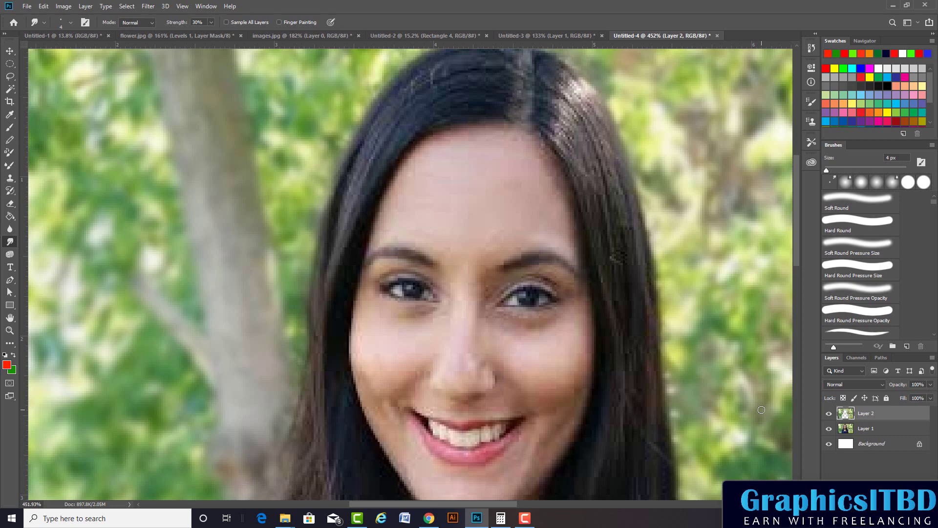
{"action": "key", "text": "ctrl+shift+alt+n"}
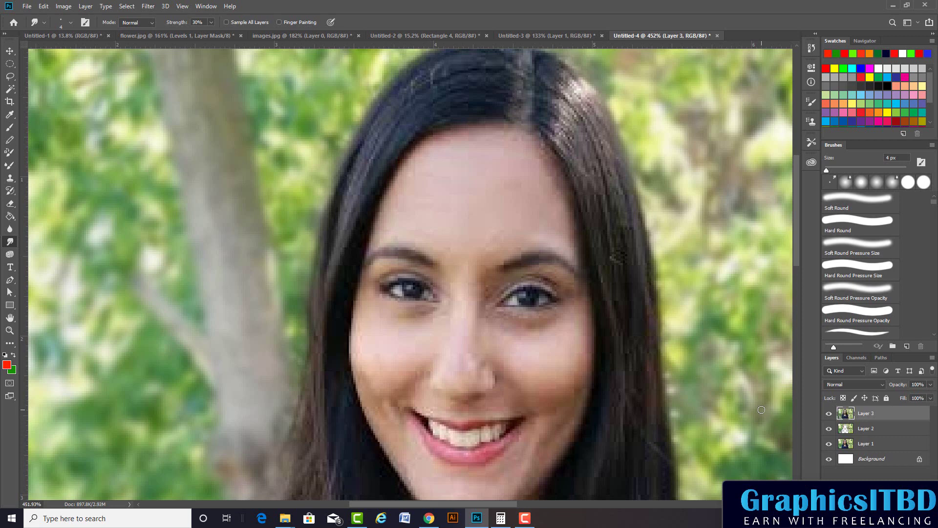
Step: Undo Layer 3 and merge all visible layers into a single Background layer
{"action": "key", "text": "ctrl+z"}
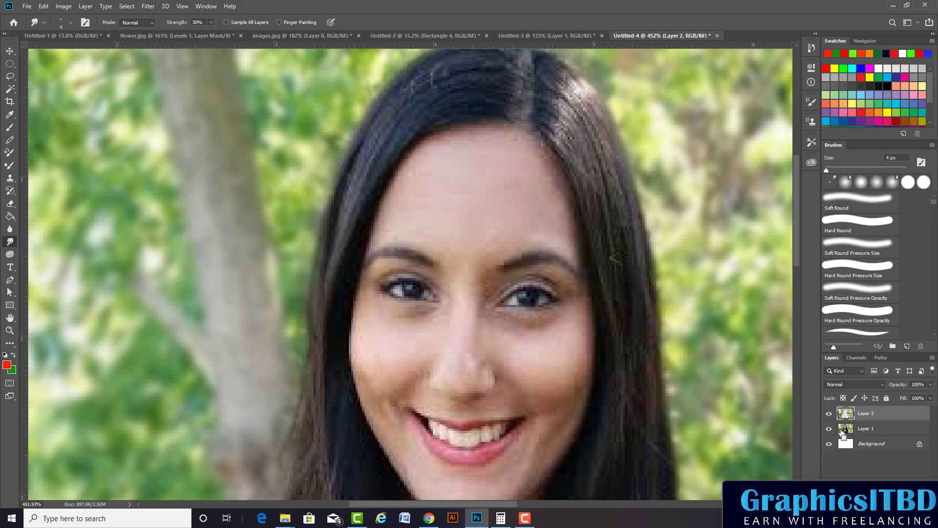
{"action": "key", "text": "ctrl+shift+e"}
{"action": "scroll", "coordinate": [431, 266], "scroll_direction": "up", "scroll_amount": 1}
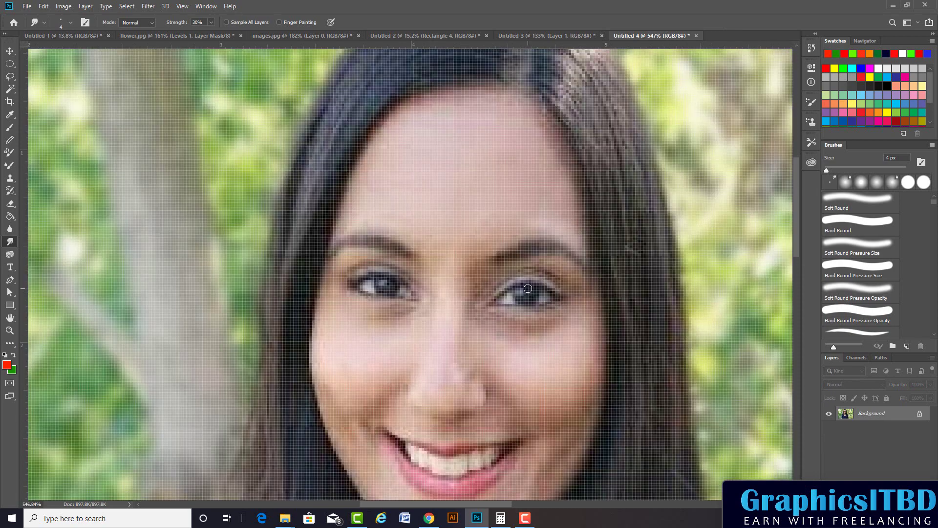
{"action": "scroll", "coordinate": [415, 259], "scroll_direction": "up", "scroll_amount": 2}
{"action": "scroll", "coordinate": [387, 253], "scroll_direction": "up", "scroll_amount": 2}
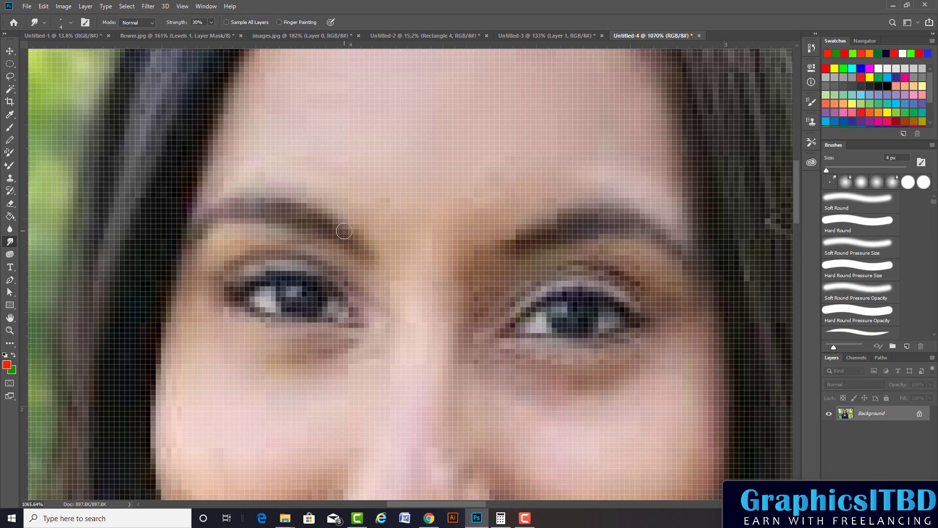
{"action": "scroll", "coordinate": [403, 258], "scroll_direction": "down", "scroll_amount": 3}
{"action": "scroll", "coordinate": [398, 273], "scroll_direction": "up", "scroll_amount": 2}
{"action": "scroll", "coordinate": [419, 264], "scroll_direction": "up", "scroll_amount": 1}
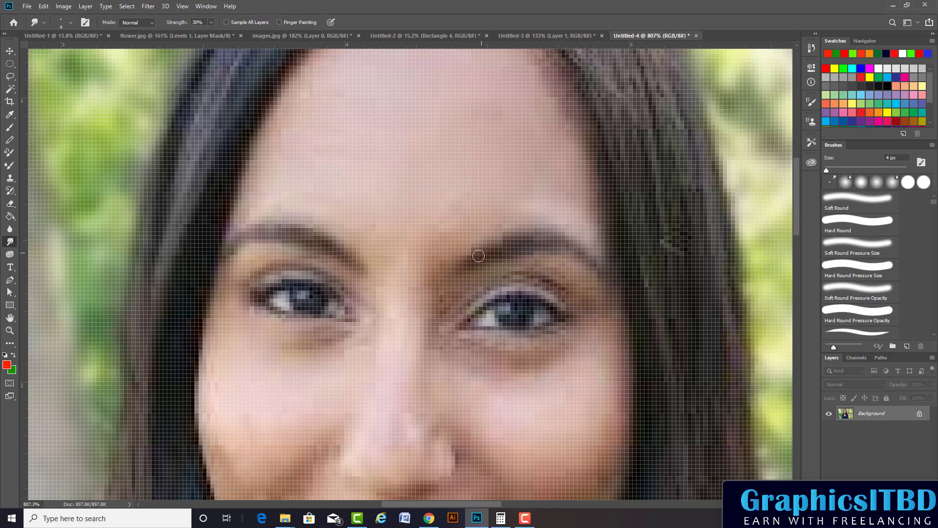
{"action": "scroll", "coordinate": [442, 280], "scroll_direction": "down", "scroll_amount": 3}
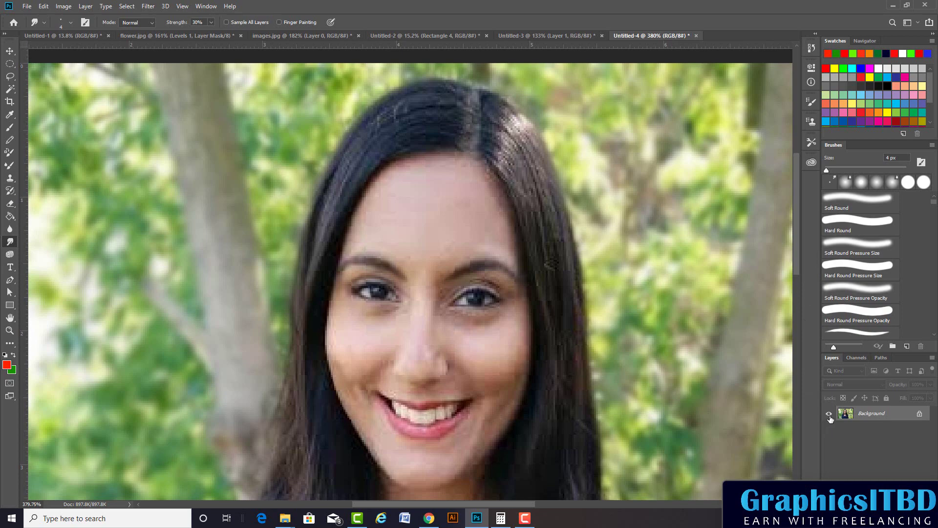
Step: Fit the whole merged photo in the window
{"action": "key", "text": "ctrl+0"}
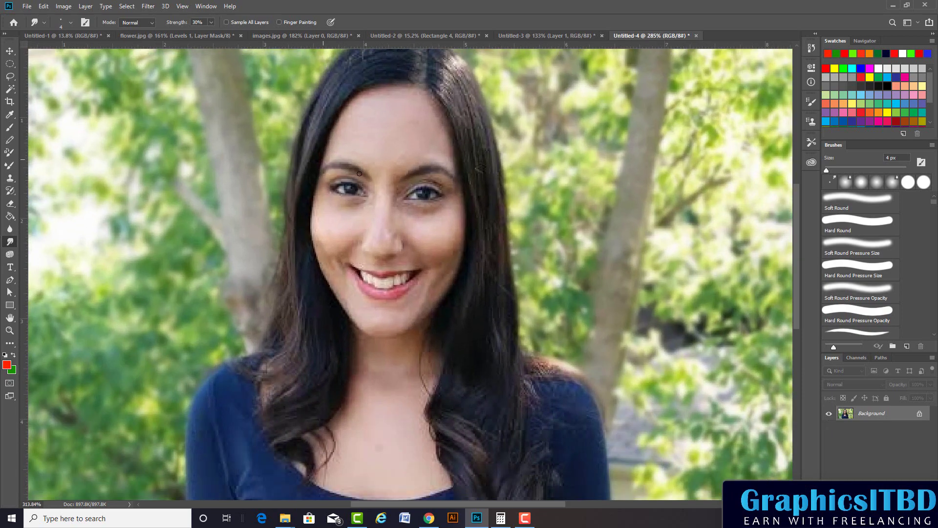
{"action": "scroll", "coordinate": [373, 208], "scroll_direction": "up", "scroll_amount": 5}
{"action": "key", "text": "ctrl+0"}
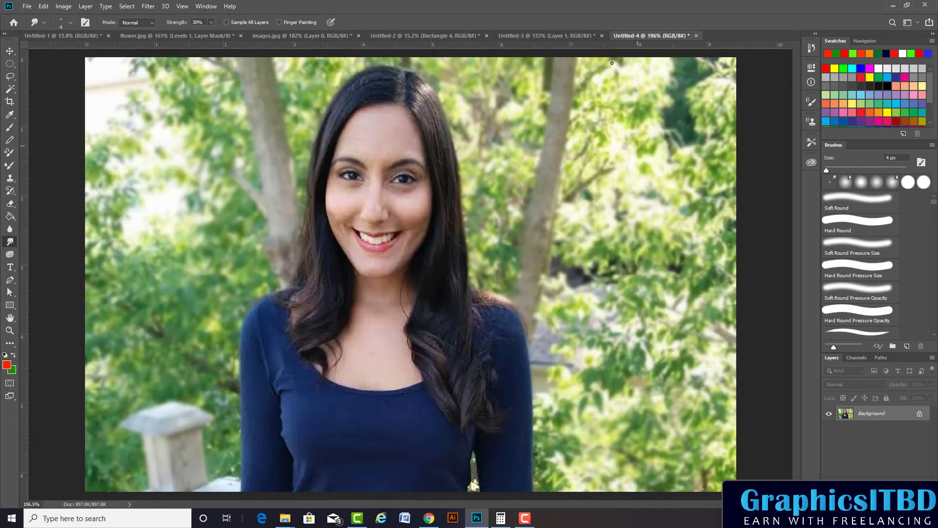
Step: In the History panel, preview the pre-blur New Layer state, then return to the last Smudge Tool state
{"action": "left_click", "coordinate": [811, 69]}
{"action": "left_click", "coordinate": [812, 48]}
{"action": "scroll", "coordinate": [750, 82], "scroll_direction": "up", "scroll_amount": 3}
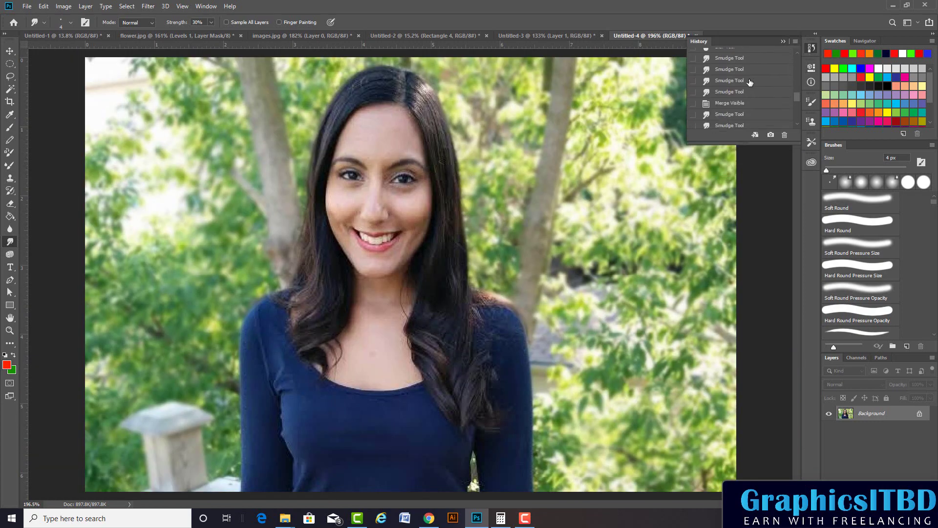
{"action": "scroll", "coordinate": [751, 82], "scroll_direction": "up", "scroll_amount": 3}
{"action": "scroll", "coordinate": [750, 82], "scroll_direction": "up", "scroll_amount": 3}
{"action": "scroll", "coordinate": [750, 82], "scroll_direction": "up", "scroll_amount": 2}
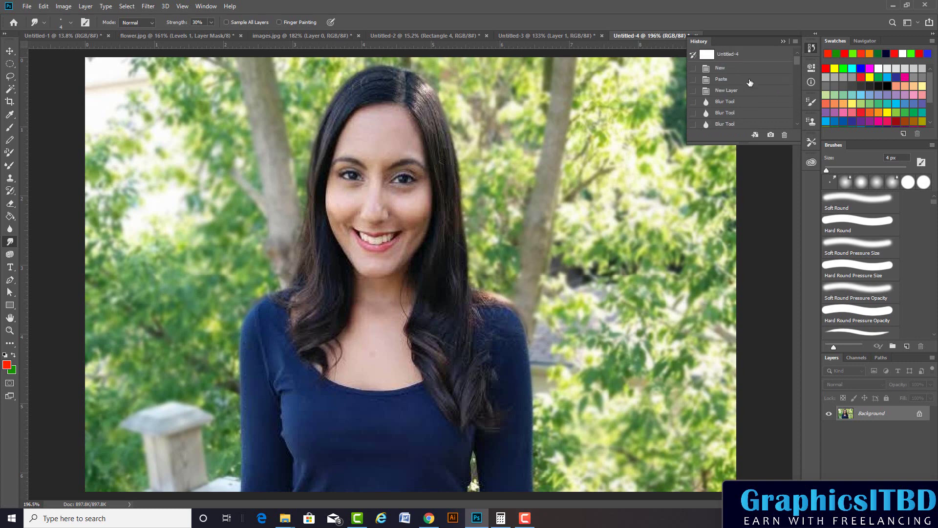
{"action": "left_click", "coordinate": [727, 91]}
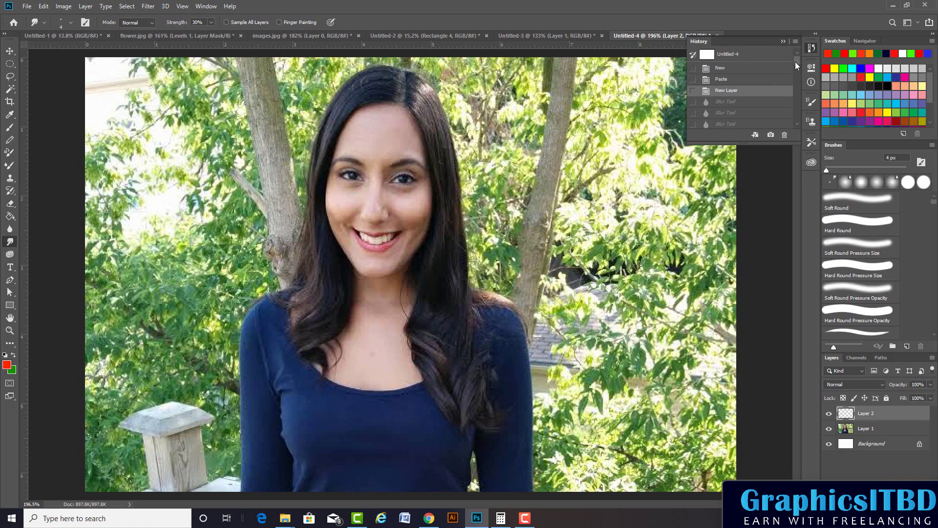
{"action": "left_click_drag", "start_coordinate": [796, 62], "coordinate": [795, 146]}
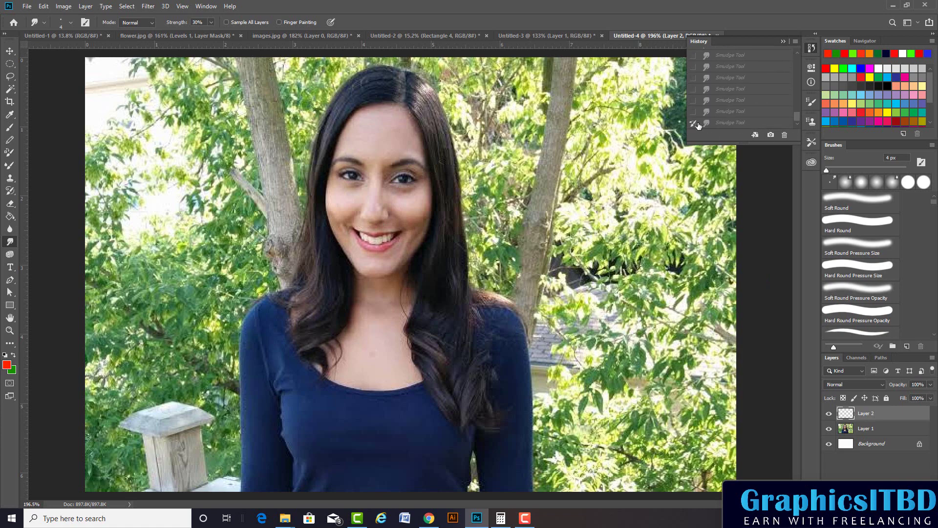
{"action": "left_click", "coordinate": [718, 123]}
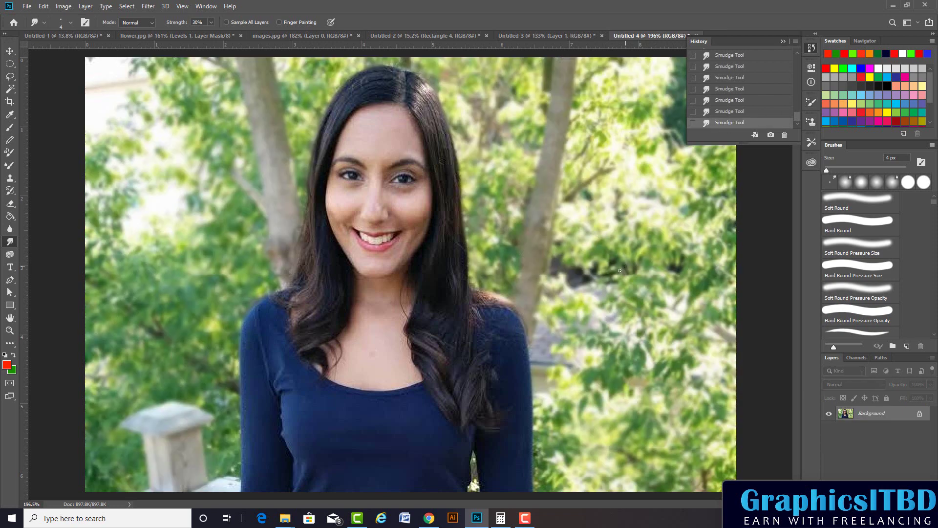
{"action": "scroll", "coordinate": [515, 279], "scroll_direction": "down", "scroll_amount": 2}
{"action": "scroll", "coordinate": [440, 220], "scroll_direction": "up", "scroll_amount": 1}
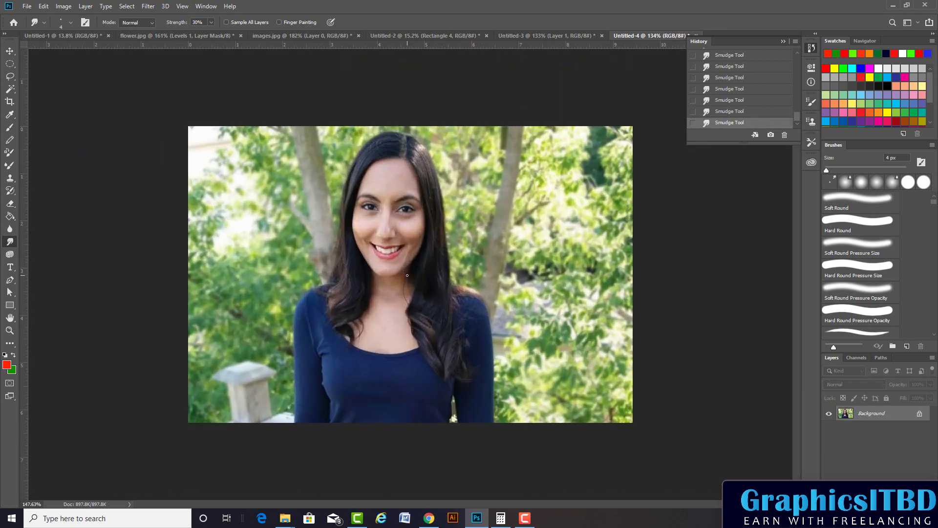
{"action": "scroll", "coordinate": [394, 165], "scroll_direction": "up", "scroll_amount": 2}
{"action": "scroll", "coordinate": [394, 165], "scroll_direction": "up", "scroll_amount": 1}
{"action": "scroll", "coordinate": [381, 180], "scroll_direction": "up", "scroll_amount": 1}
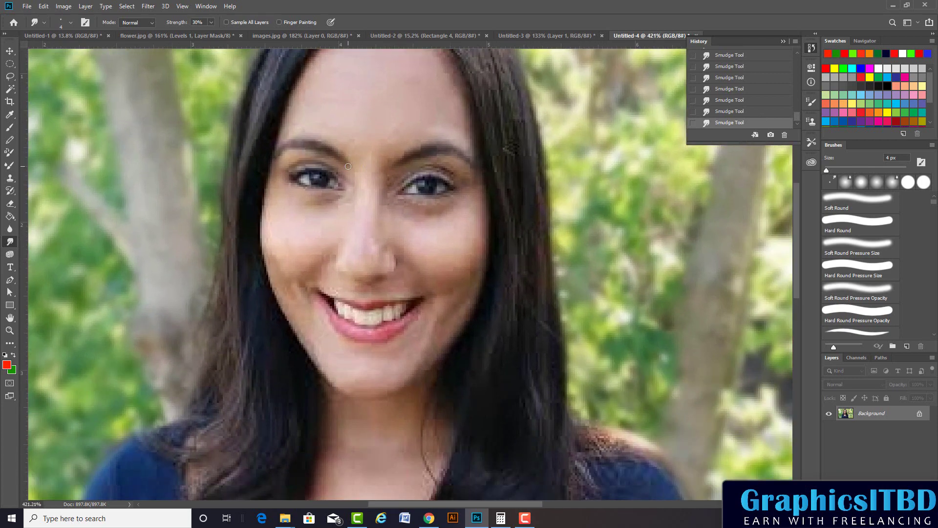
{"action": "scroll", "coordinate": [366, 195], "scroll_direction": "up", "scroll_amount": 1}
{"action": "scroll", "coordinate": [359, 206], "scroll_direction": "down", "scroll_amount": 1}
{"action": "scroll", "coordinate": [359, 206], "scroll_direction": "down", "scroll_amount": 3}
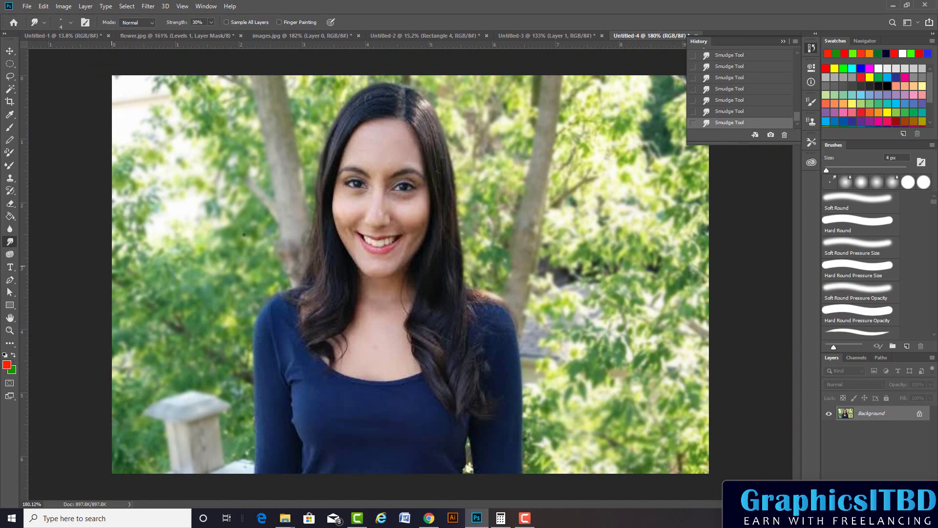
{"action": "scroll", "coordinate": [373, 202], "scroll_direction": "down", "scroll_amount": 1}
{"action": "scroll", "coordinate": [373, 201], "scroll_direction": "up", "scroll_amount": 2}
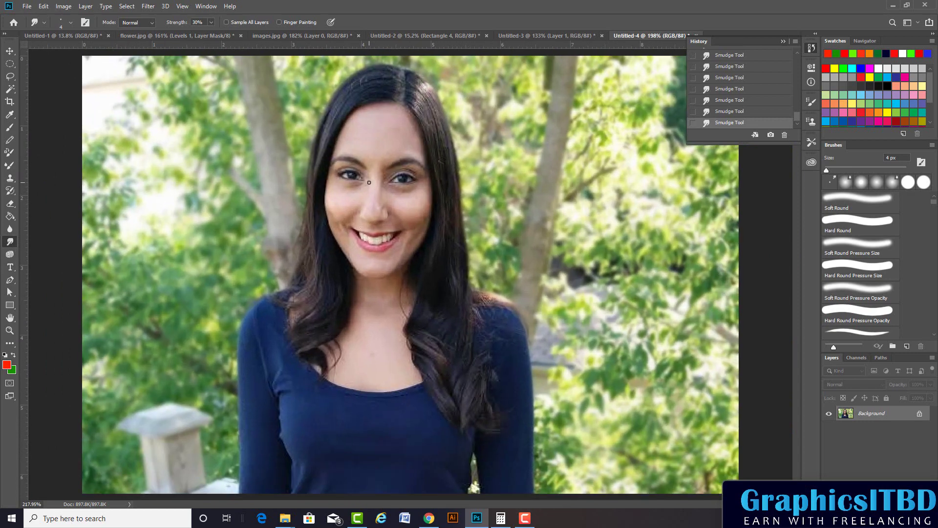
{"action": "scroll", "coordinate": [367, 171], "scroll_direction": "up", "scroll_amount": 2}
{"action": "scroll", "coordinate": [362, 143], "scroll_direction": "up", "scroll_amount": 2}
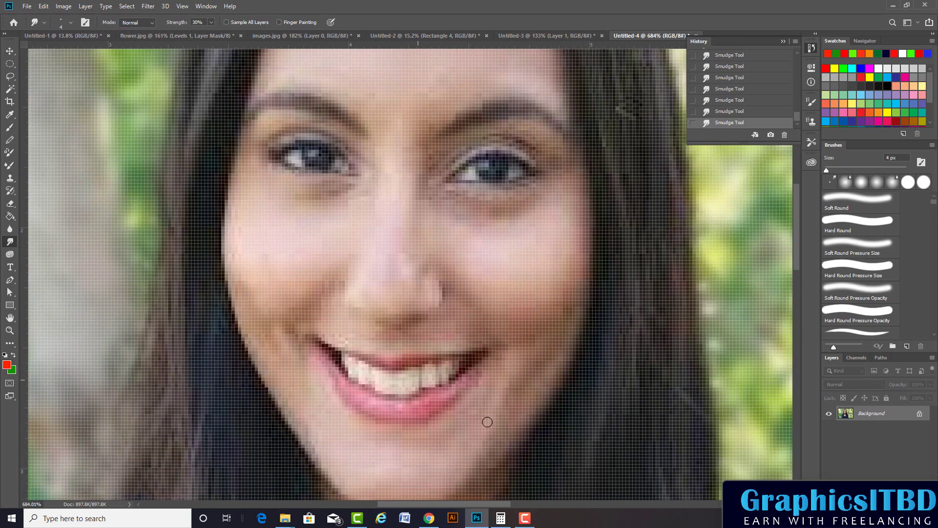
{"action": "scroll", "coordinate": [406, 378], "scroll_direction": "down", "scroll_amount": 2}
{"action": "scroll", "coordinate": [417, 417], "scroll_direction": "up", "scroll_amount": 3}
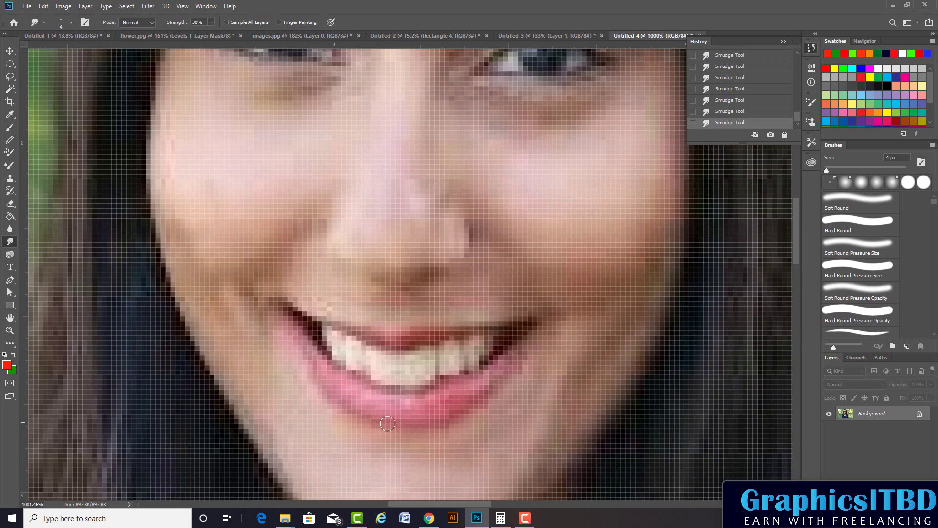
{"action": "scroll", "coordinate": [391, 420], "scroll_direction": "down", "scroll_amount": 2}
{"action": "scroll", "coordinate": [430, 421], "scroll_direction": "down", "scroll_amount": 1}
{"action": "scroll", "coordinate": [430, 421], "scroll_direction": "up", "scroll_amount": 1}
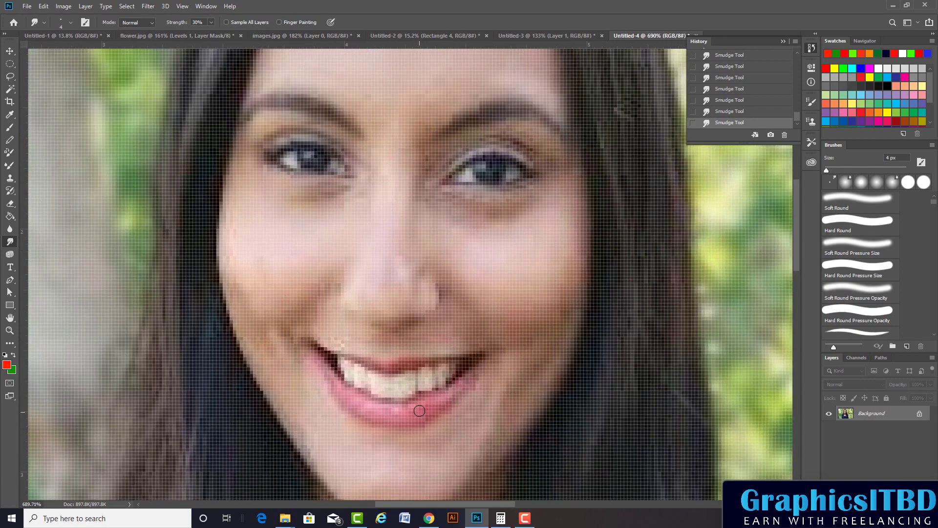
{"action": "scroll", "coordinate": [421, 408], "scroll_direction": "up", "scroll_amount": 1}
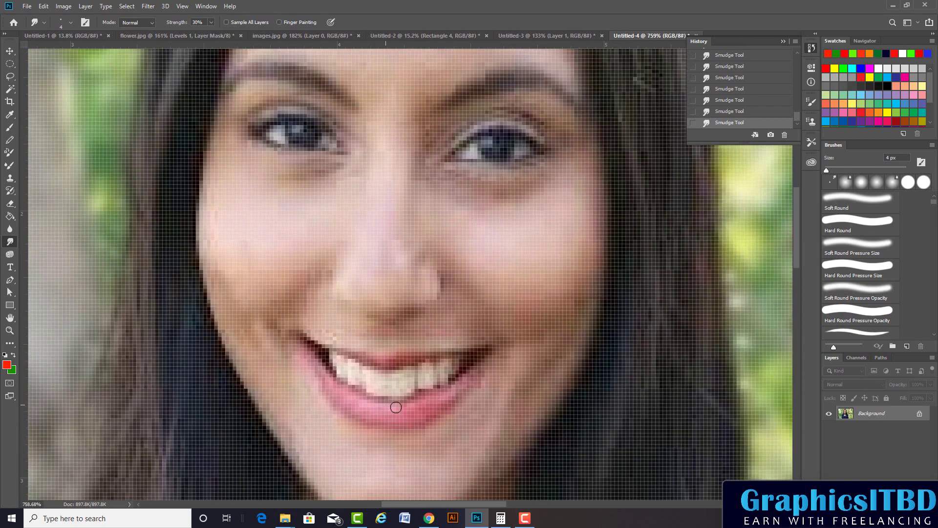
{"action": "scroll", "coordinate": [396, 407], "scroll_direction": "down", "scroll_amount": 3}
{"action": "scroll", "coordinate": [437, 419], "scroll_direction": "up", "scroll_amount": 1}
{"action": "scroll", "coordinate": [221, 302], "scroll_direction": "down", "scroll_amount": 5}
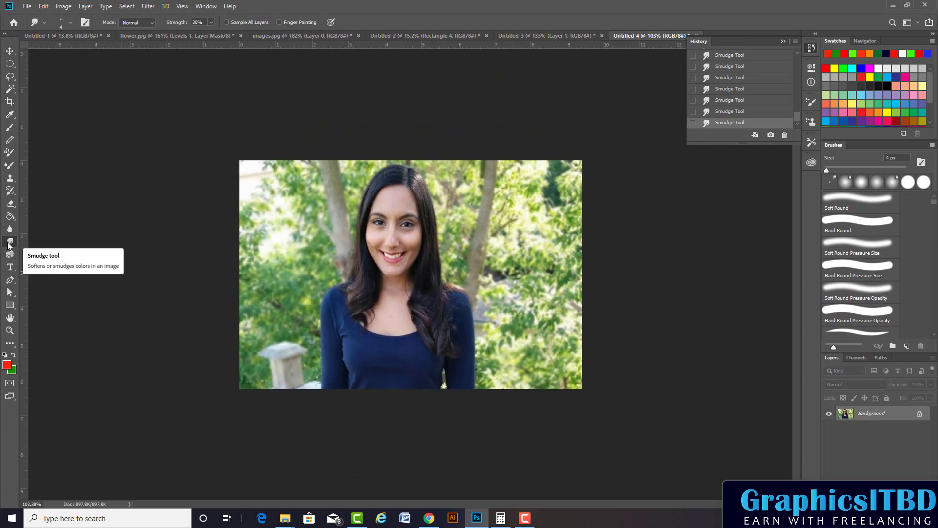
{"action": "scroll", "coordinate": [383, 259], "scroll_direction": "up", "scroll_amount": 3}
{"action": "scroll", "coordinate": [384, 259], "scroll_direction": "up", "scroll_amount": 2}
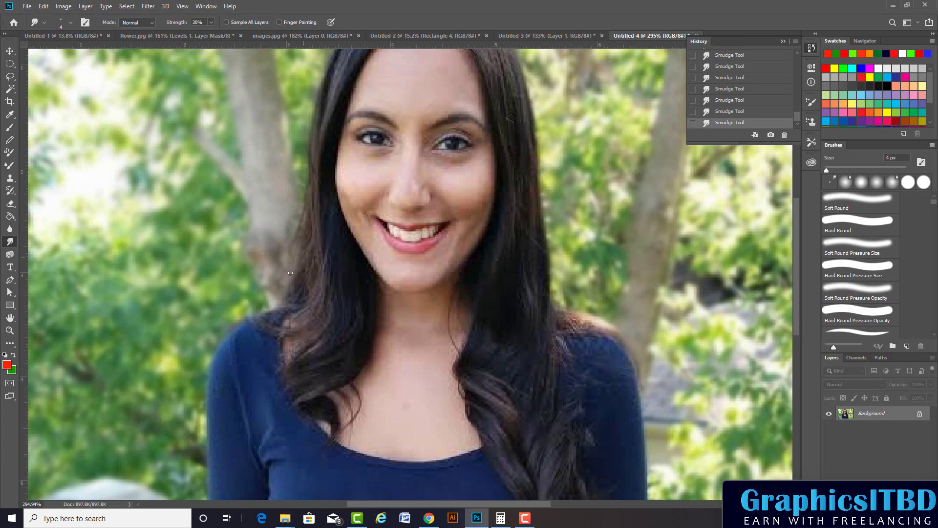
{"action": "scroll", "coordinate": [303, 210], "scroll_direction": "down", "scroll_amount": 2}
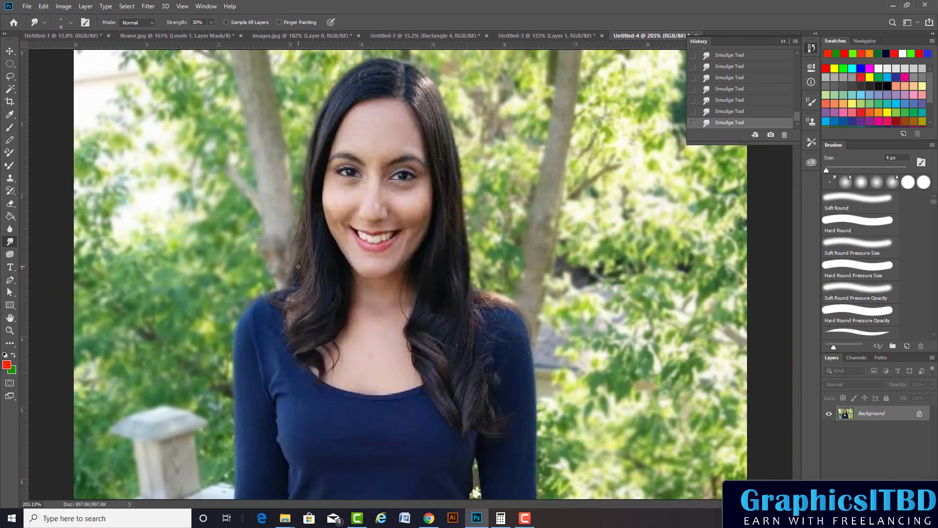
{"action": "scroll", "coordinate": [379, 278], "scroll_direction": "down", "scroll_amount": 1}
{"action": "scroll", "coordinate": [338, 296], "scroll_direction": "down", "scroll_amount": 1}
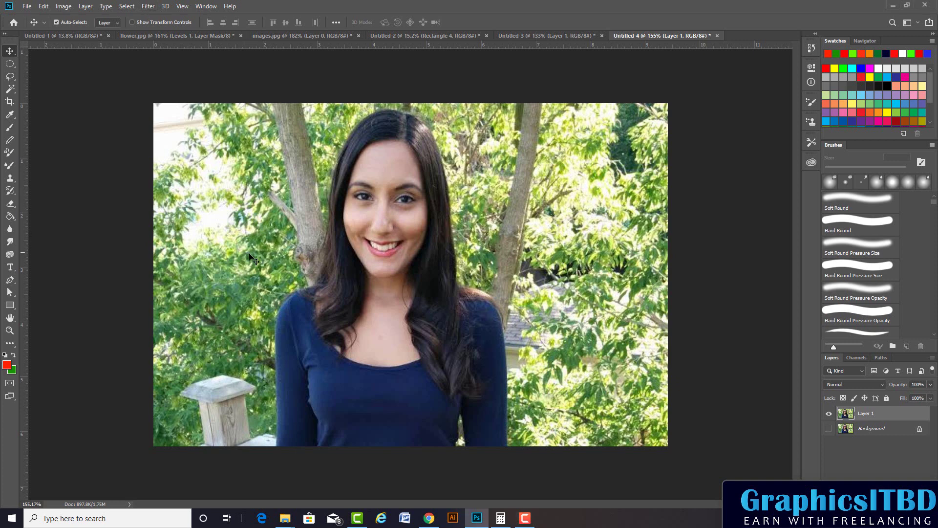
Step: Select all of the sharp, unblurred portrait on Layer 1
{"action": "key", "text": "ctrl+a"}
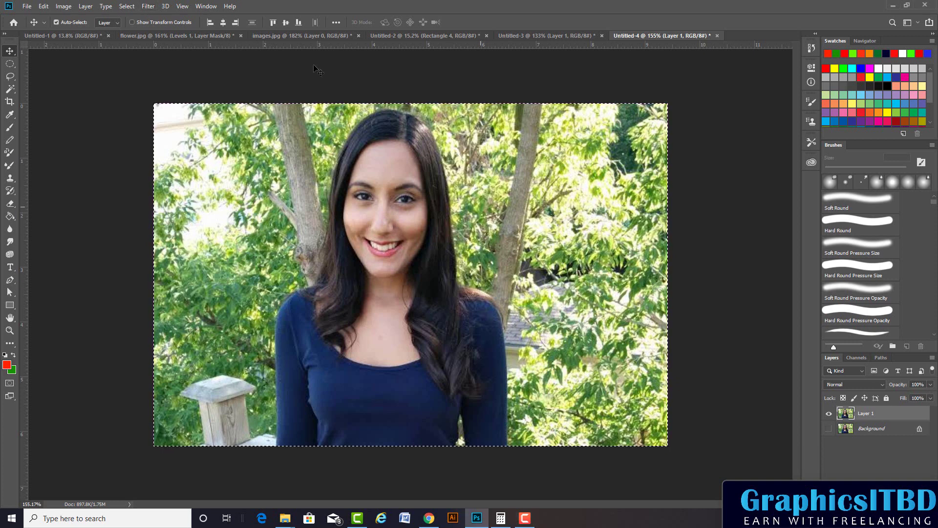
Step: Apply a blur filter to the whole portrait, then undo it
{"action": "left_click", "coordinate": [149, 7]}
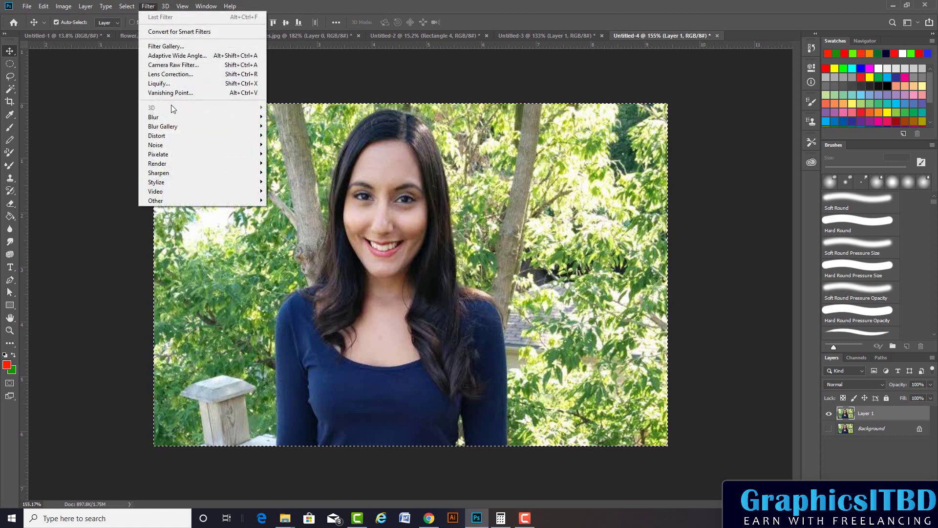
{"action": "mouse_move", "coordinate": [169, 117]}
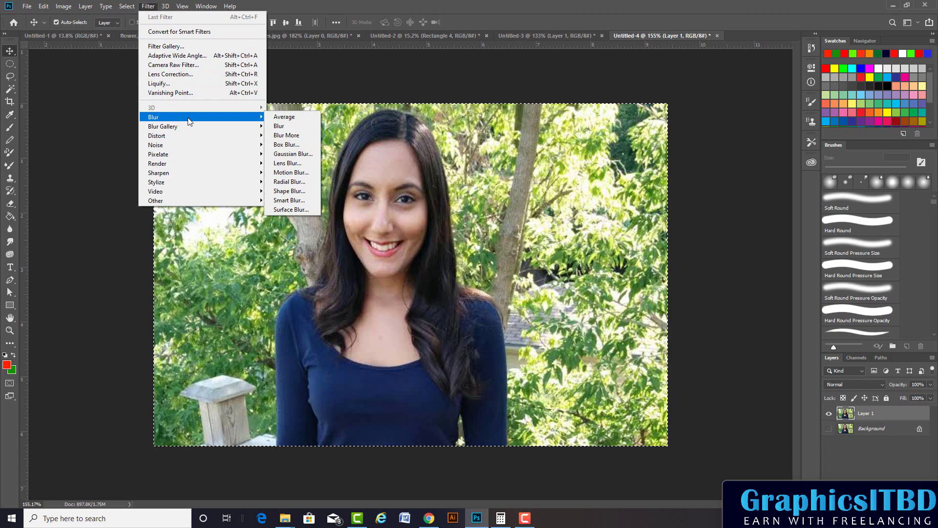
{"action": "left_click", "coordinate": [287, 127]}
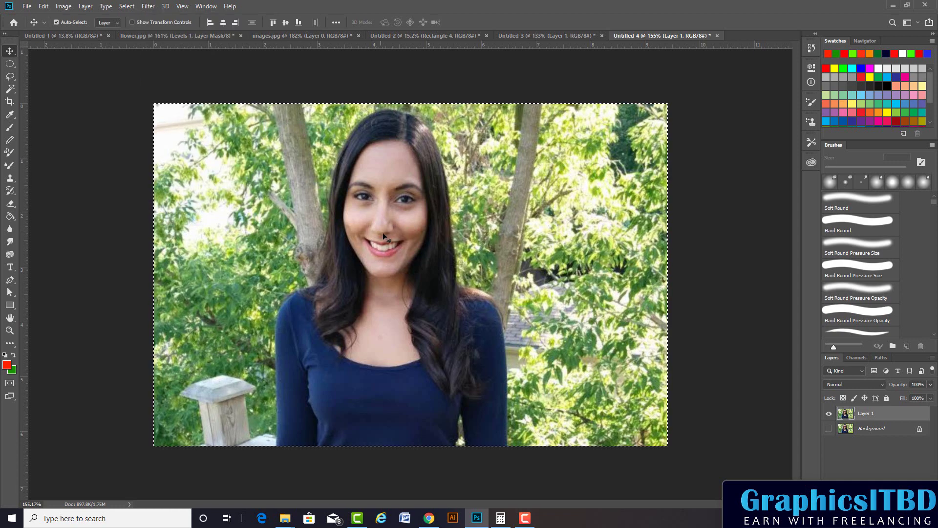
{"action": "scroll", "coordinate": [374, 230], "scroll_direction": "up", "scroll_amount": 1}
{"action": "scroll", "coordinate": [373, 231], "scroll_direction": "down", "scroll_amount": 1}
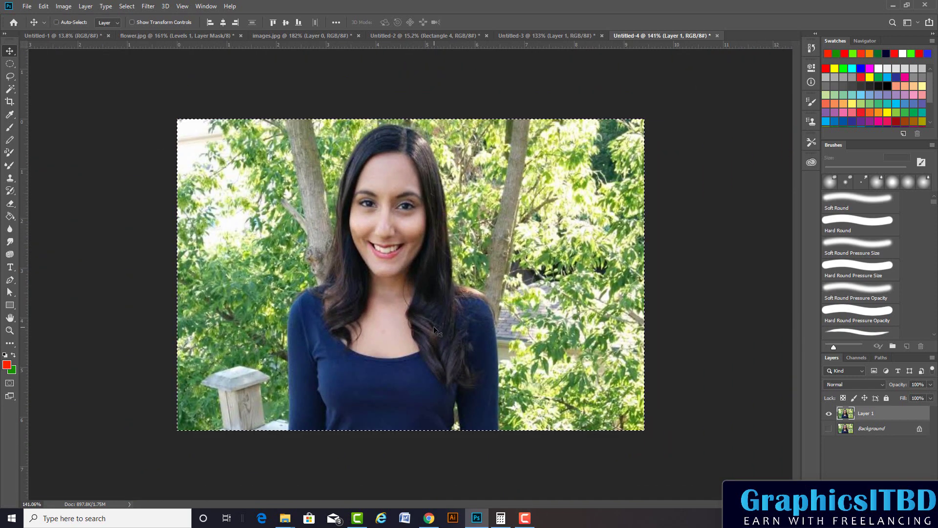
{"action": "key", "text": "ctrl+z"}
Step: Soften the portrait with Blur More, then undo it
{"action": "left_click", "coordinate": [146, 7]}
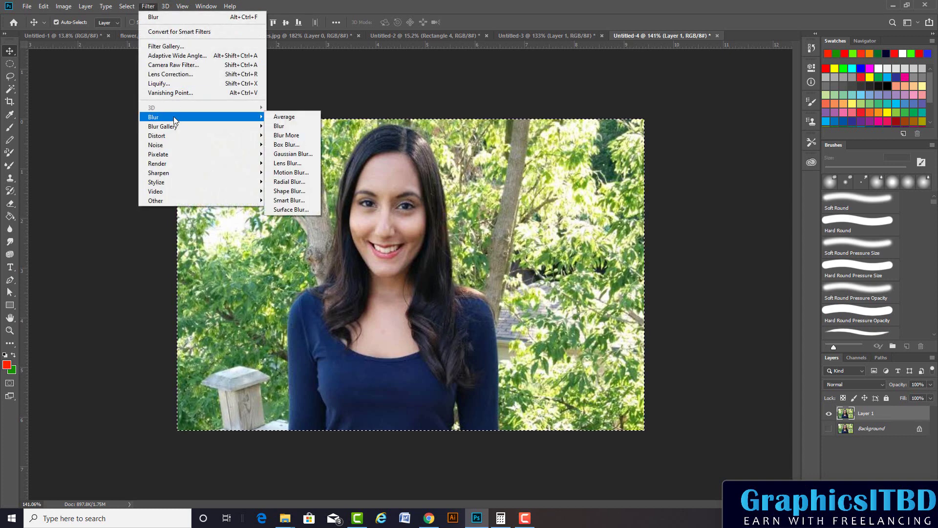
{"action": "mouse_move", "coordinate": [153, 116]}
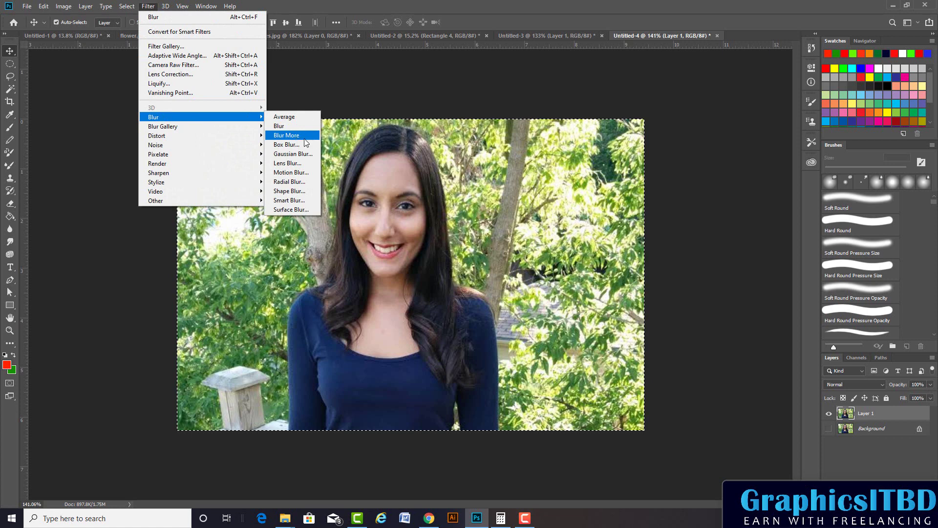
{"action": "left_click", "coordinate": [287, 136]}
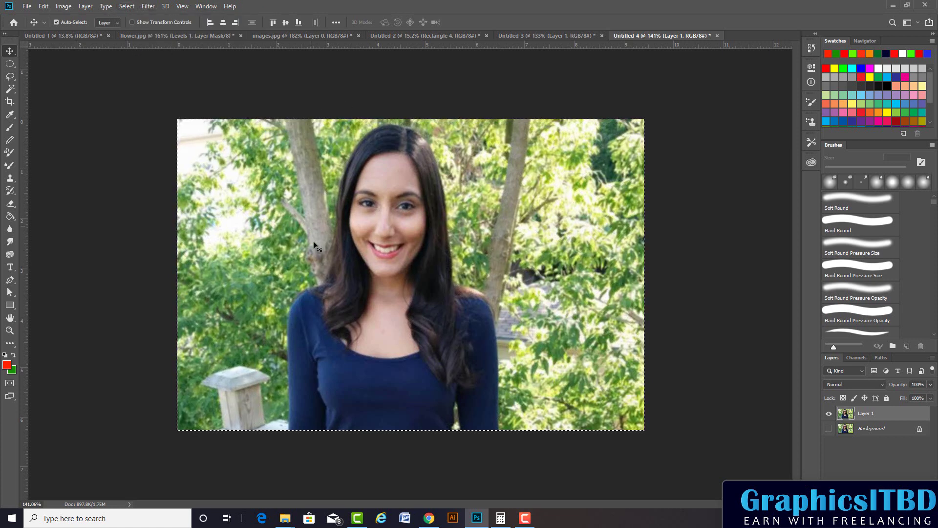
{"action": "left_click", "coordinate": [148, 6]}
{"action": "mouse_move", "coordinate": [202, 117]}
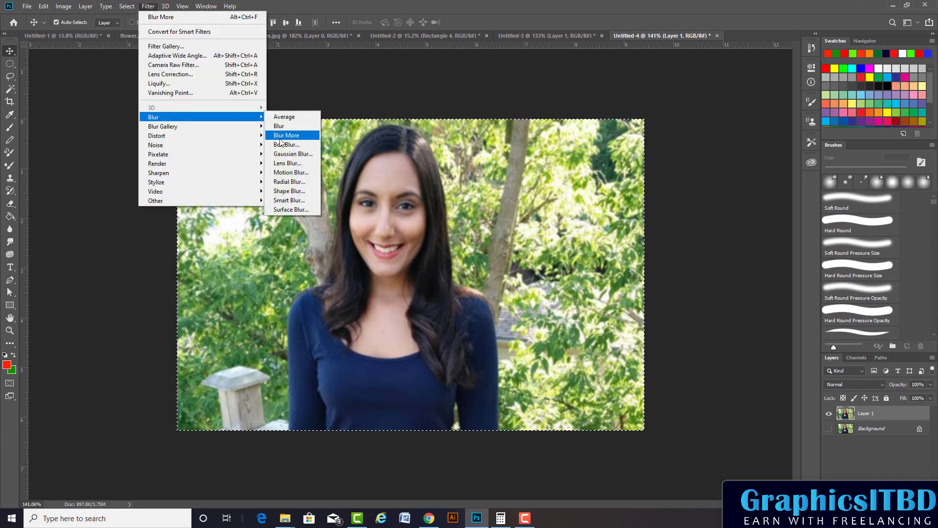
{"action": "left_click", "coordinate": [280, 138]}
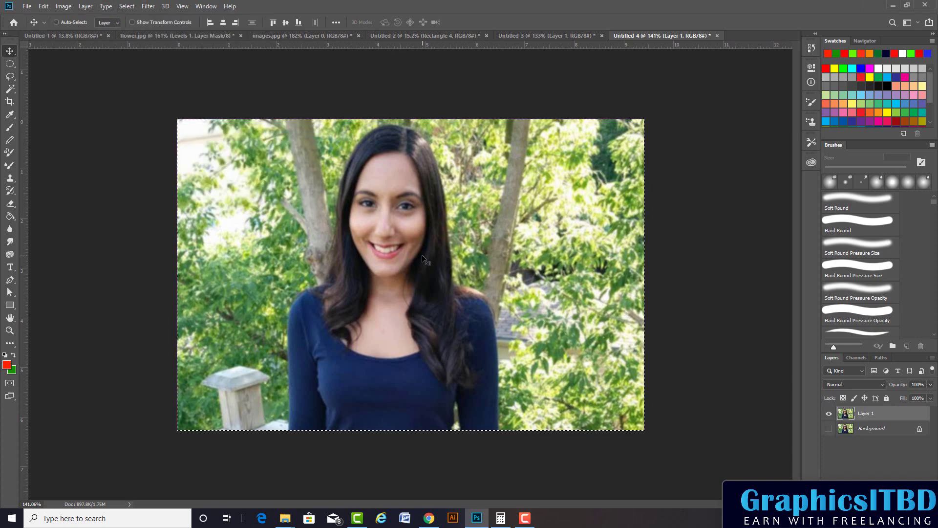
{"action": "key", "text": "ctrl+z"}
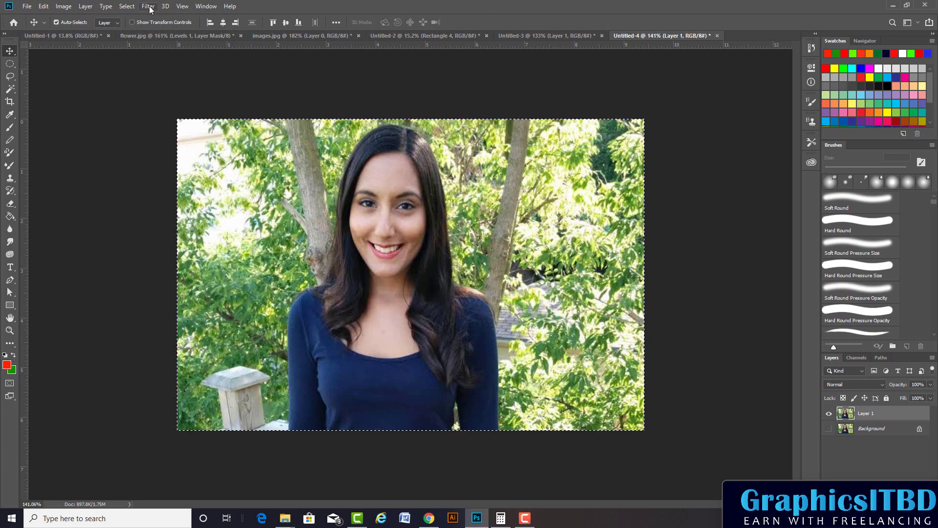
{"action": "left_click", "coordinate": [149, 7]}
{"action": "mouse_move", "coordinate": [201, 117]}
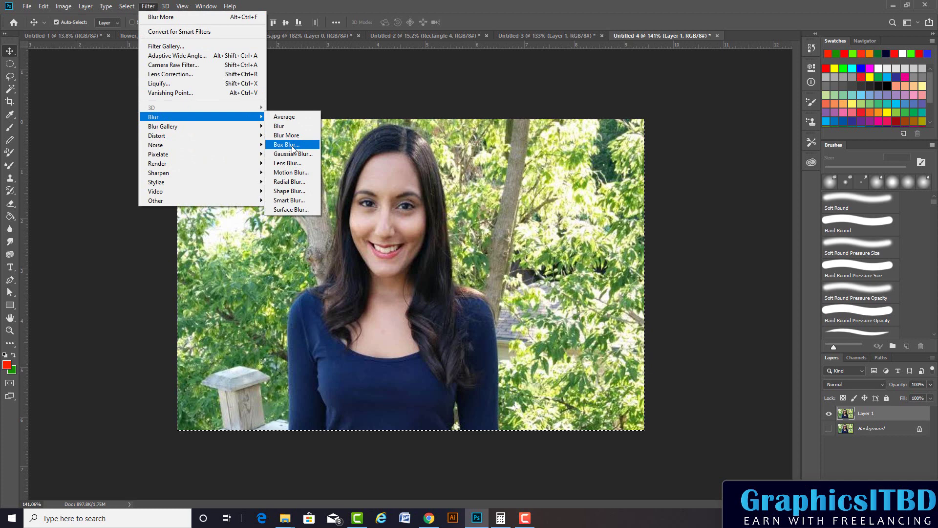
Step: Preview a Box Blur on the whole portrait, dragging the radius up to 26 pixels
{"action": "left_click", "coordinate": [292, 145]}
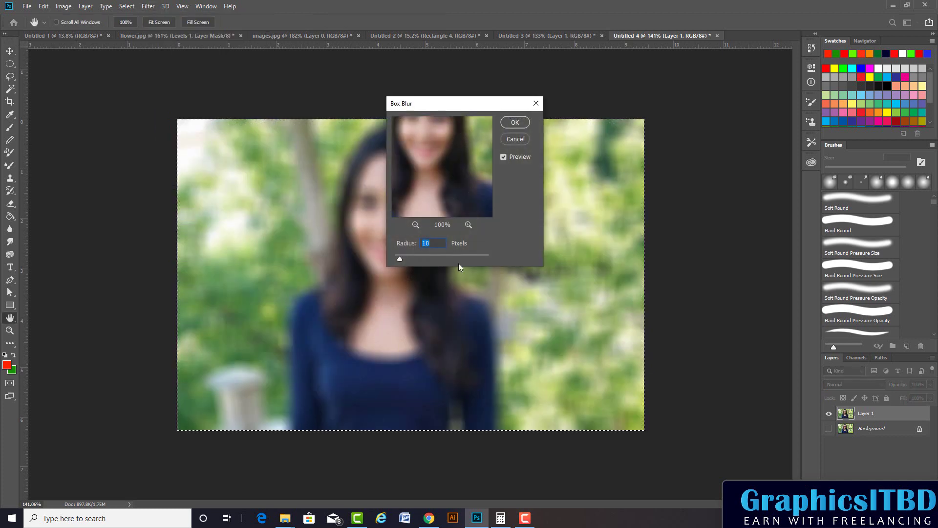
{"action": "left_click_drag", "start_coordinate": [399, 259], "coordinate": [397, 260]}
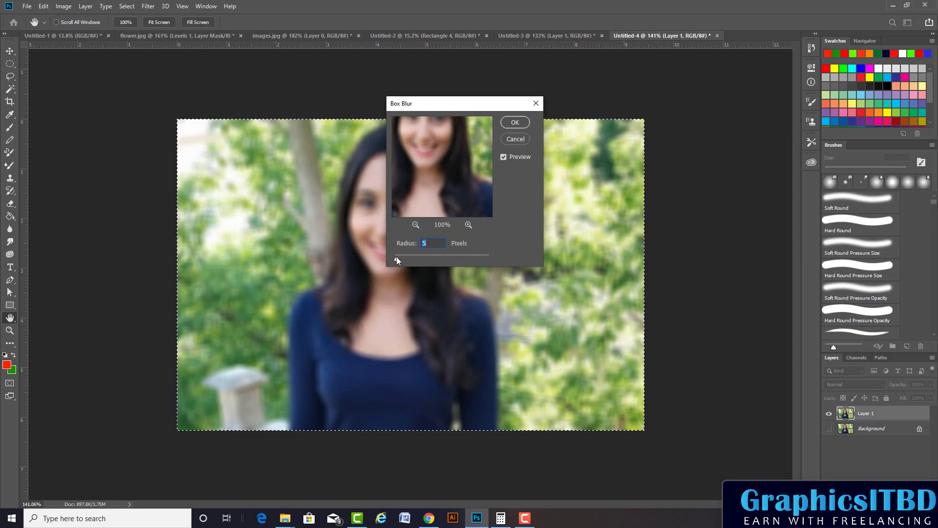
{"action": "mouse_move", "coordinate": [404, 259]}
{"action": "left_mouse_down"}
{"action": "mouse_move", "coordinate": [416, 259]}
{"action": "mouse_move", "coordinate": [395, 260]}
{"action": "left_mouse_up"}
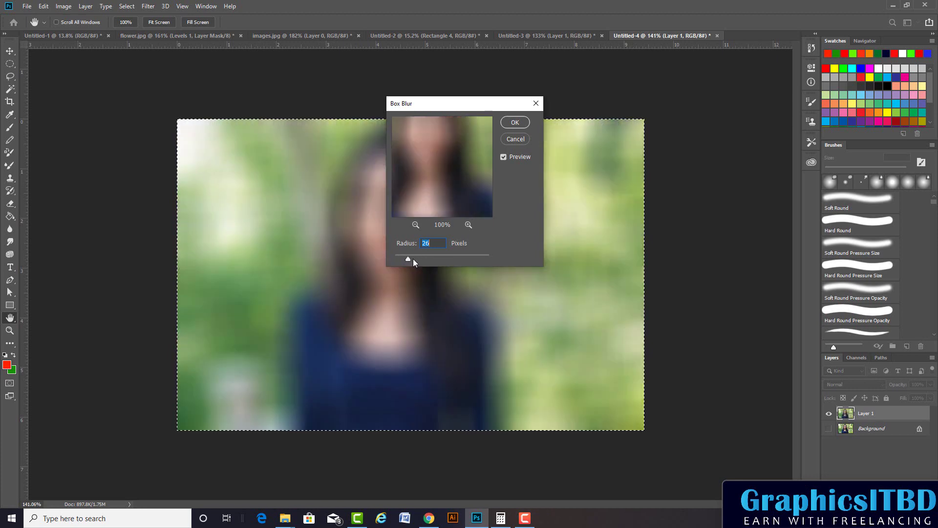
Step: Discard the box blur and draw a rectangular selection around the woman's head
{"action": "key", "text": "Return"}
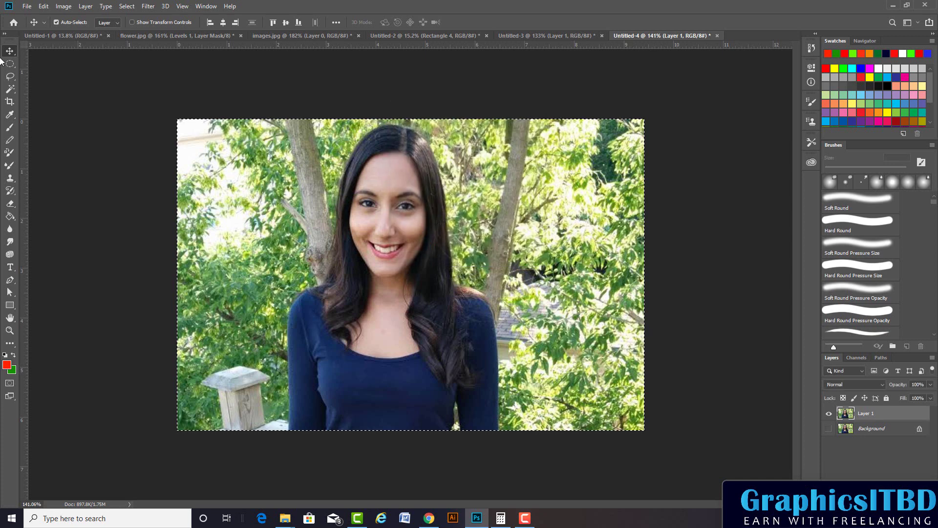
{"action": "key", "text": "v"}
{"action": "left_click", "coordinate": [9, 63]}
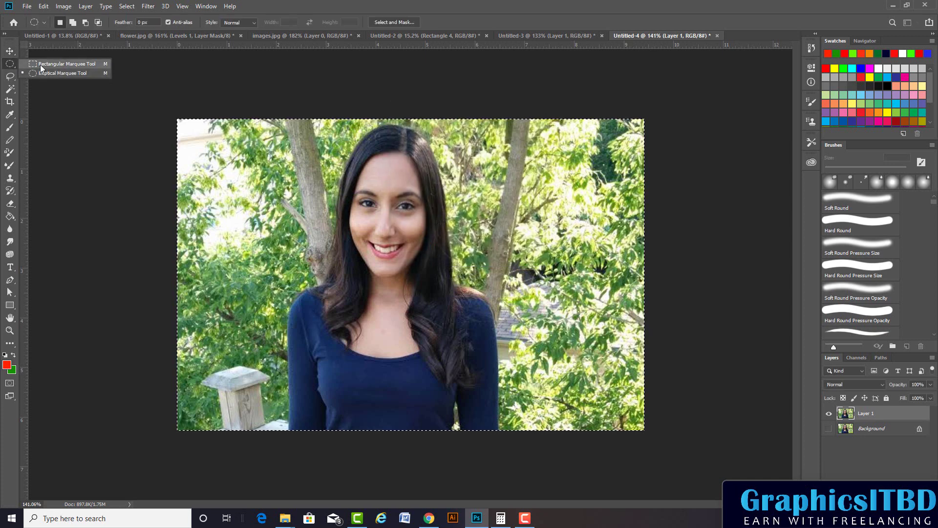
{"action": "left_click", "coordinate": [54, 64]}
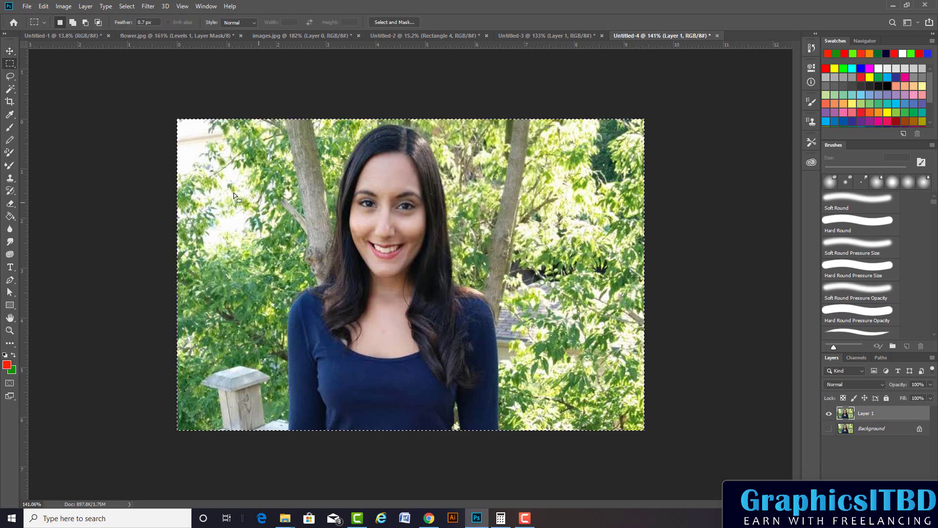
{"action": "left_click", "coordinate": [183, 157]}
{"action": "left_click_drag", "start_coordinate": [183, 157], "coordinate": [518, 273]}
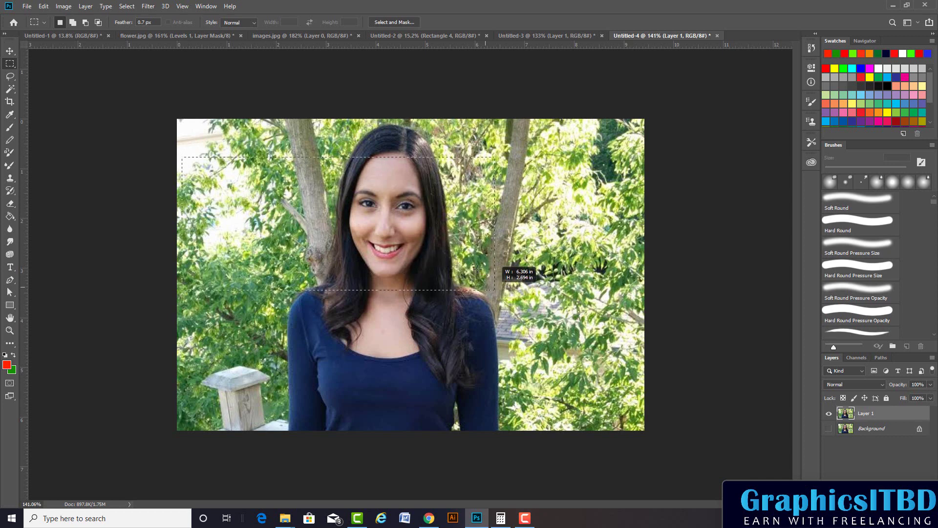
{"action": "left_click_drag", "start_coordinate": [315, 127], "coordinate": [488, 299]}
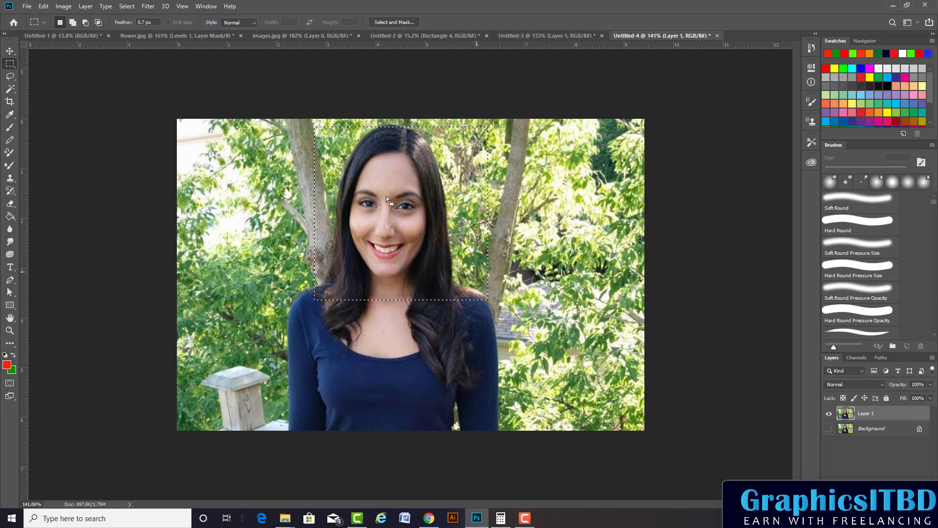
Step: Try a Box Blur on the head selection, cancel it, and reselect the entire image
{"action": "left_click", "coordinate": [148, 6]}
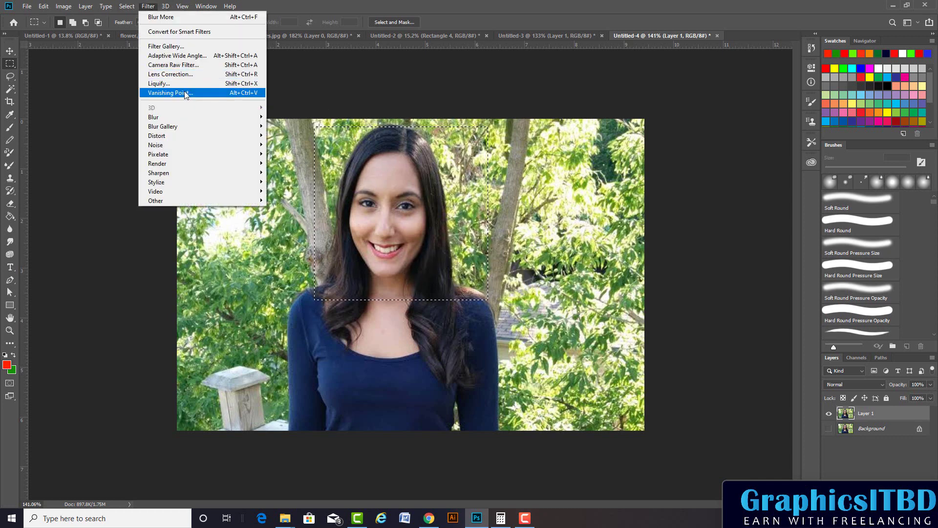
{"action": "mouse_move", "coordinate": [198, 117]}
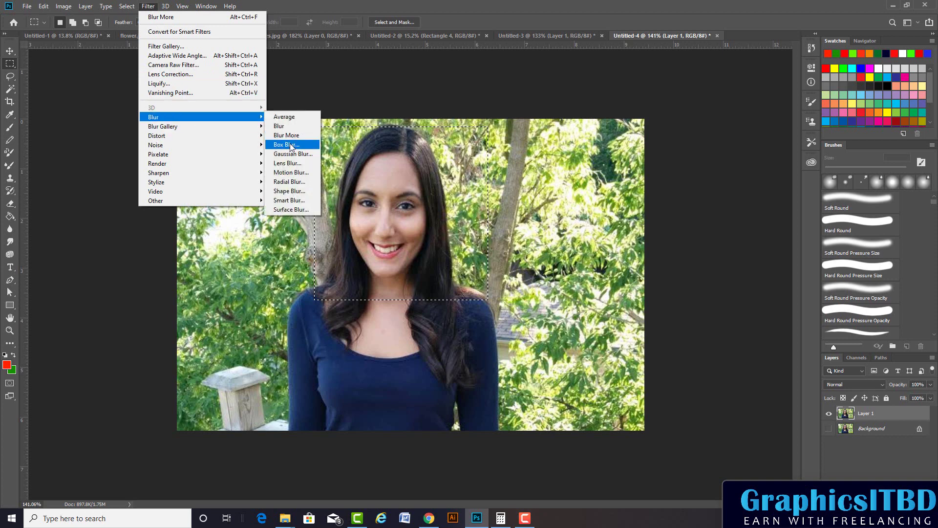
{"action": "left_click", "coordinate": [289, 146]}
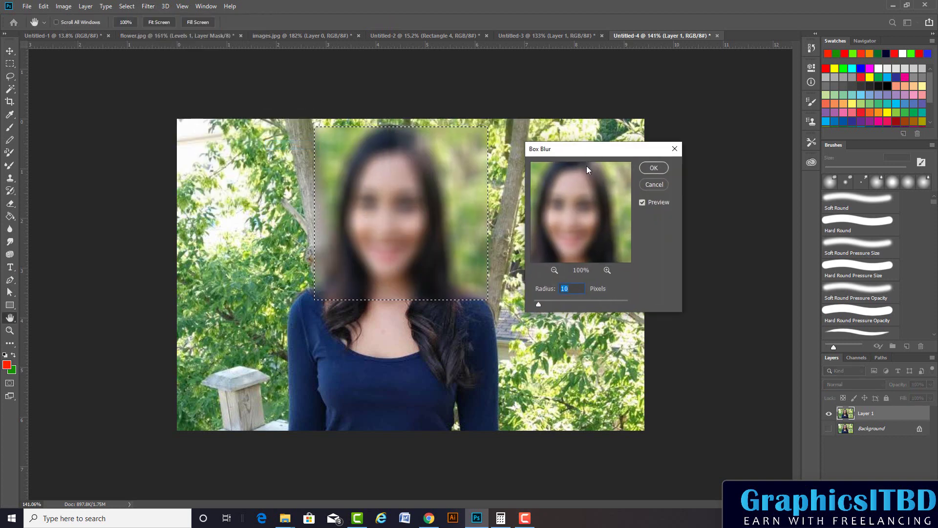
{"action": "left_click", "coordinate": [656, 186]}
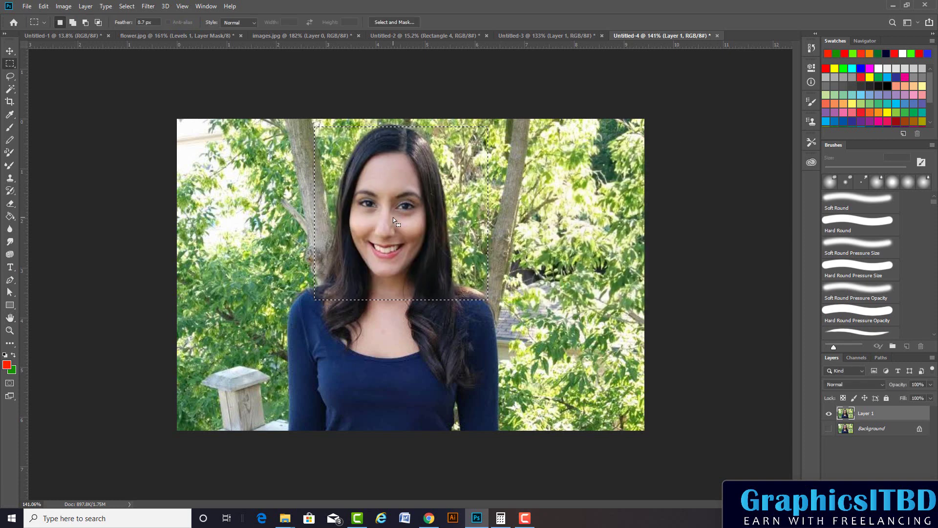
{"action": "left_click", "coordinate": [377, 197]}
{"action": "key", "text": "ctrl+a"}
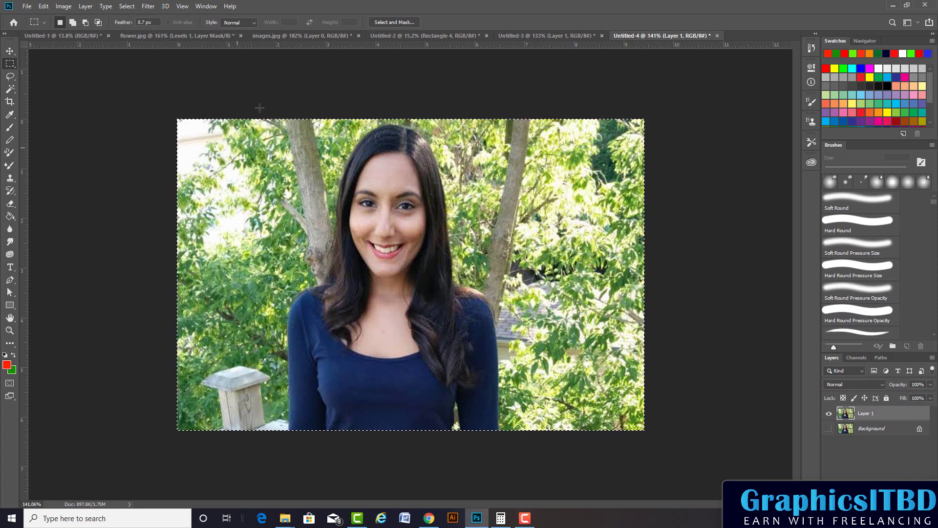
{"action": "left_click", "coordinate": [149, 6]}
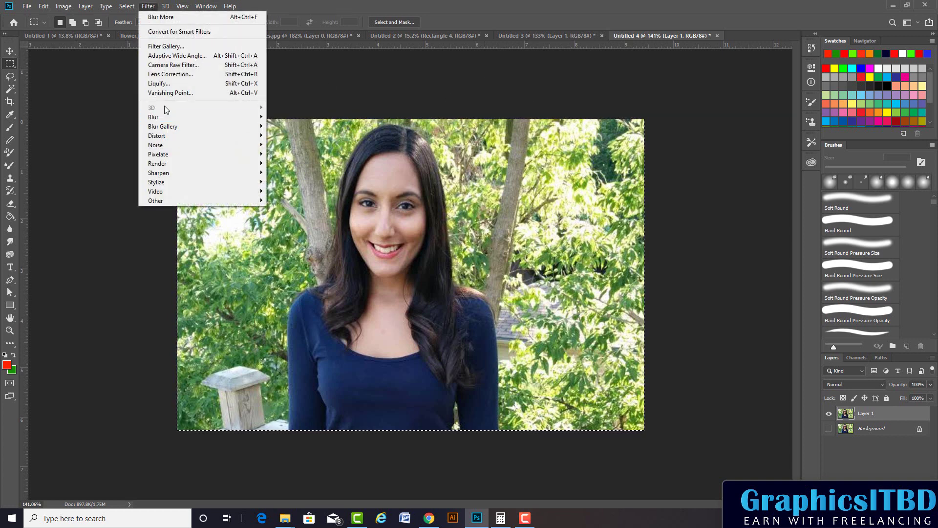
{"action": "mouse_move", "coordinate": [198, 118]}
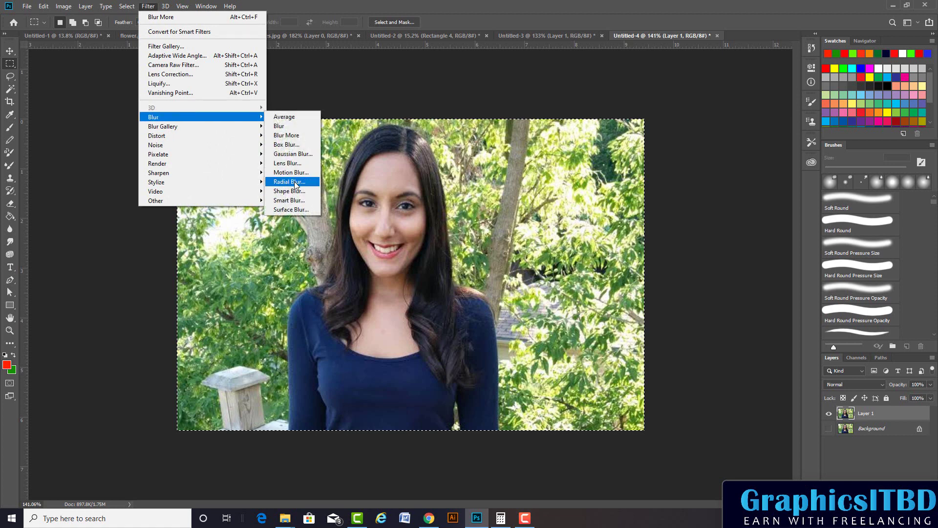
Step: Apply a barely visible Gaussian Blur, radius lowered from 1.1 to below 0.5 pixels
{"action": "left_click", "coordinate": [294, 155]}
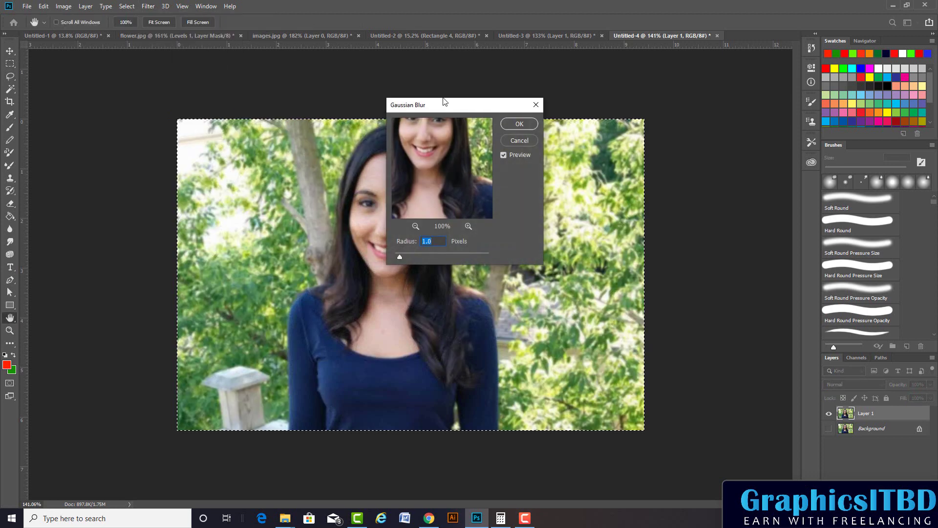
{"action": "left_click_drag", "start_coordinate": [440, 105], "coordinate": [600, 131]}
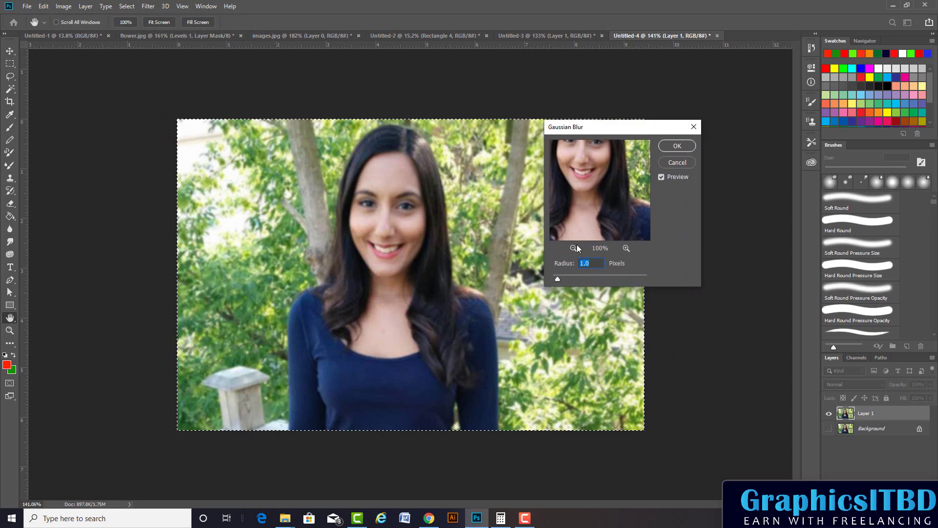
{"action": "left_click", "coordinate": [566, 279]}
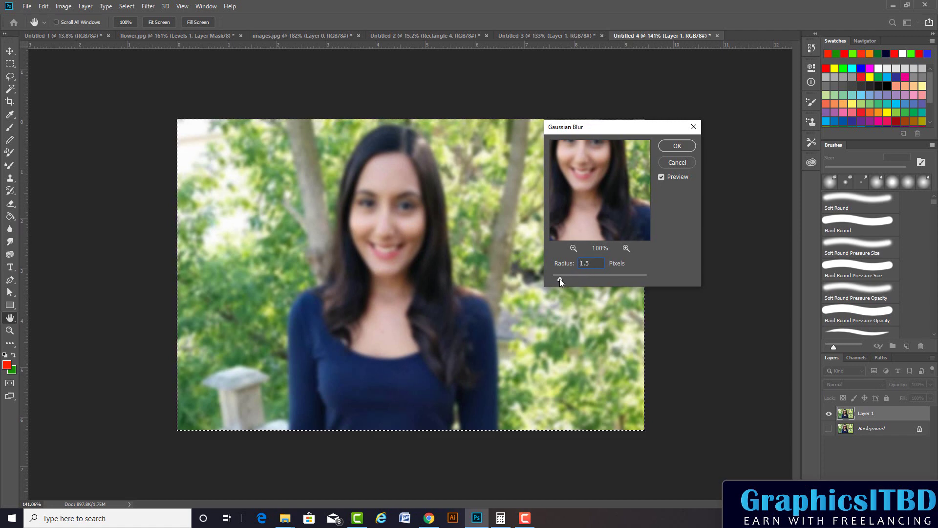
{"action": "left_click_drag", "start_coordinate": [558, 280], "coordinate": [559, 280]}
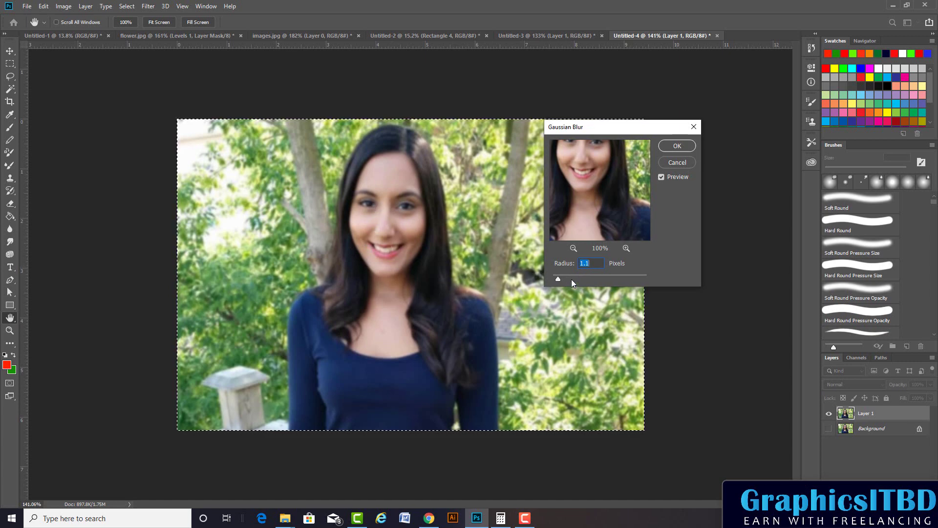
{"action": "left_click_drag", "start_coordinate": [556, 278], "coordinate": [555, 279]}
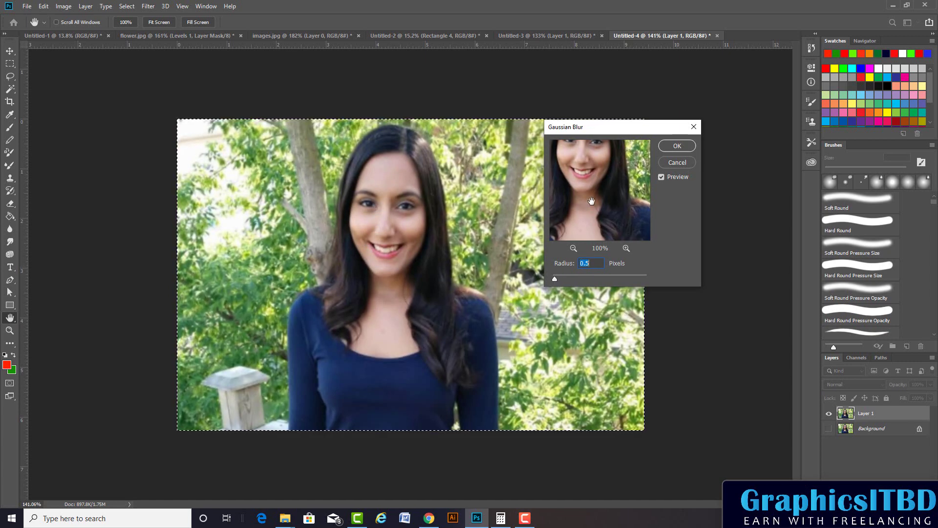
{"action": "mouse_move", "coordinate": [593, 184]}
{"action": "left_mouse_down"}
{"action": "mouse_move", "coordinate": [595, 205]}
{"action": "mouse_move", "coordinate": [605, 210]}
{"action": "left_mouse_up"}
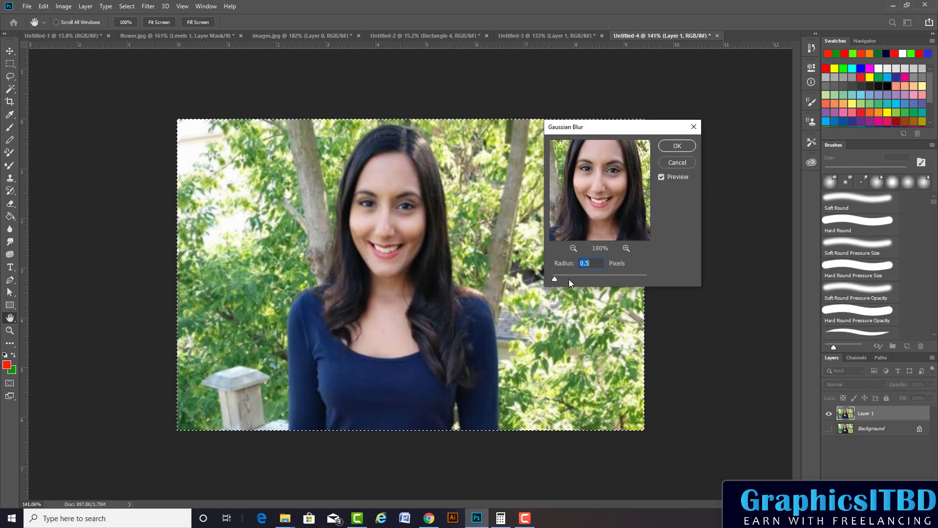
{"action": "left_click_drag", "start_coordinate": [554, 278], "coordinate": [554, 281]}
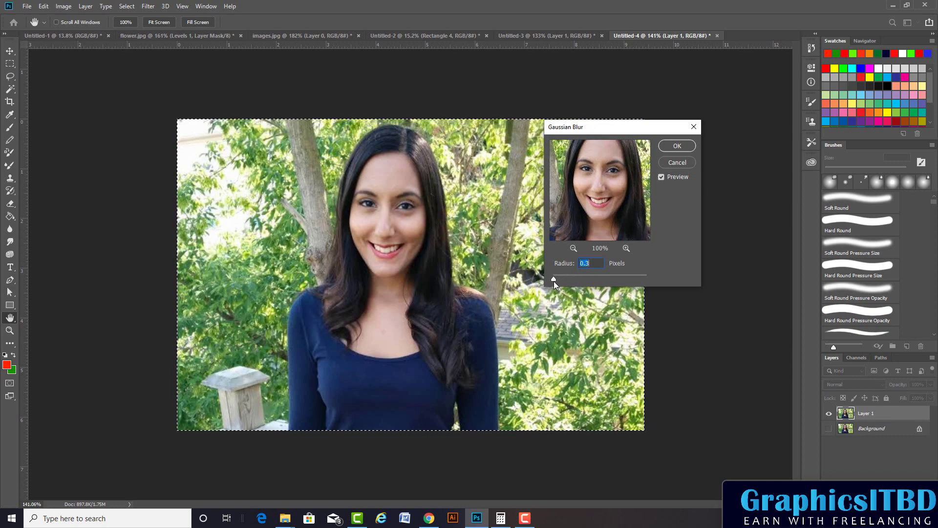
{"action": "left_click", "coordinate": [677, 146]}
Step: Switch to the Rectangular Marquee tool and scroll over the merged Background portrait
{"action": "key", "text": "m"}
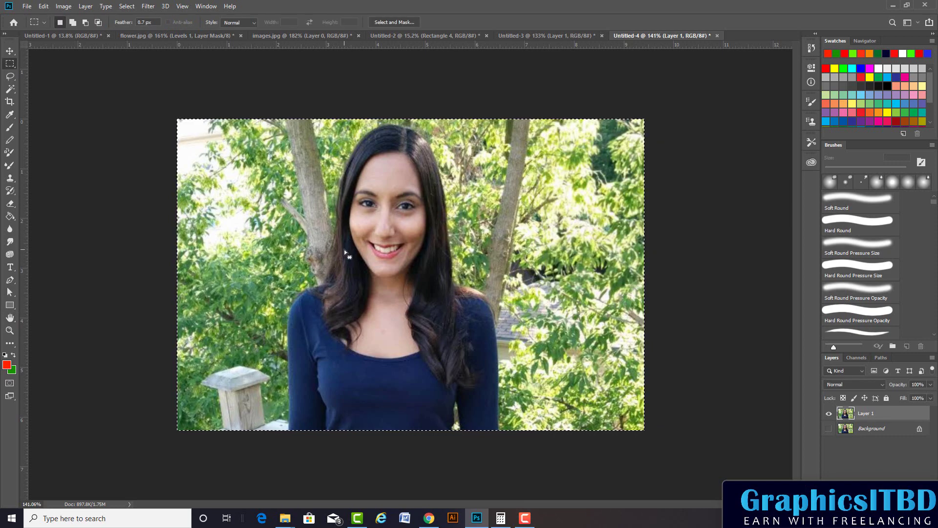
{"action": "scroll", "coordinate": [405, 235], "scroll_direction": "up", "scroll_amount": 5, "text": "alt"}
{"action": "scroll", "coordinate": [405, 230], "scroll_direction": "down", "scroll_amount": 4, "text": "alt"}
{"action": "scroll", "coordinate": [406, 230], "scroll_direction": "down", "scroll_amount": 2, "text": "alt"}
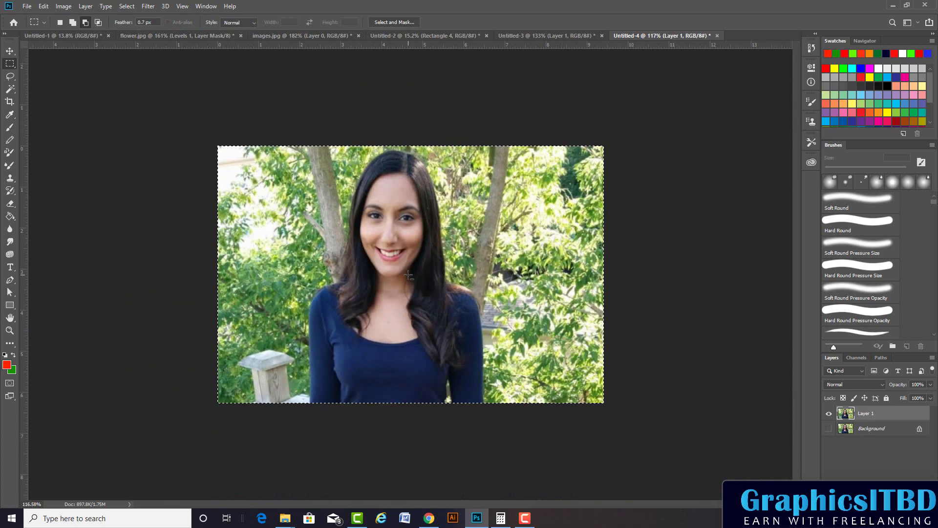
{"action": "scroll", "coordinate": [288, 130], "scroll_direction": "up", "scroll_amount": 2, "text": "alt"}
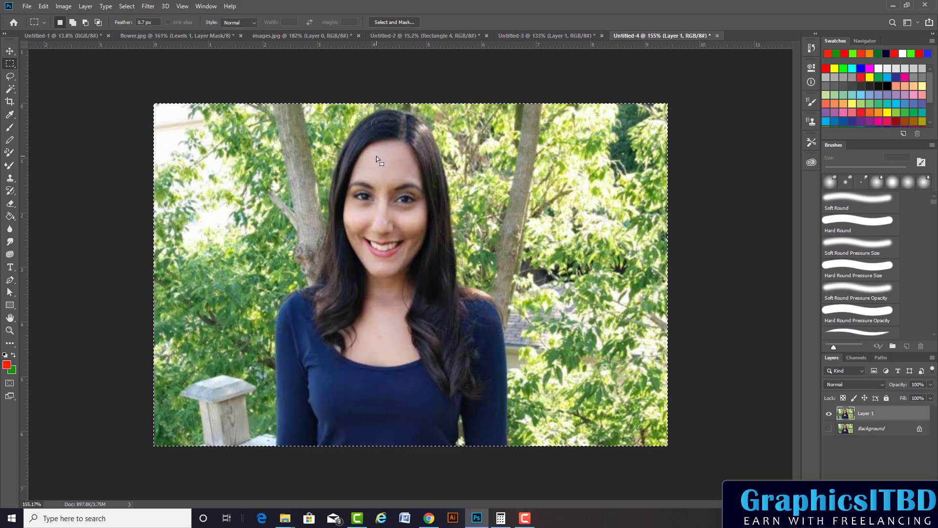
{"action": "left_click", "coordinate": [533, 525]}
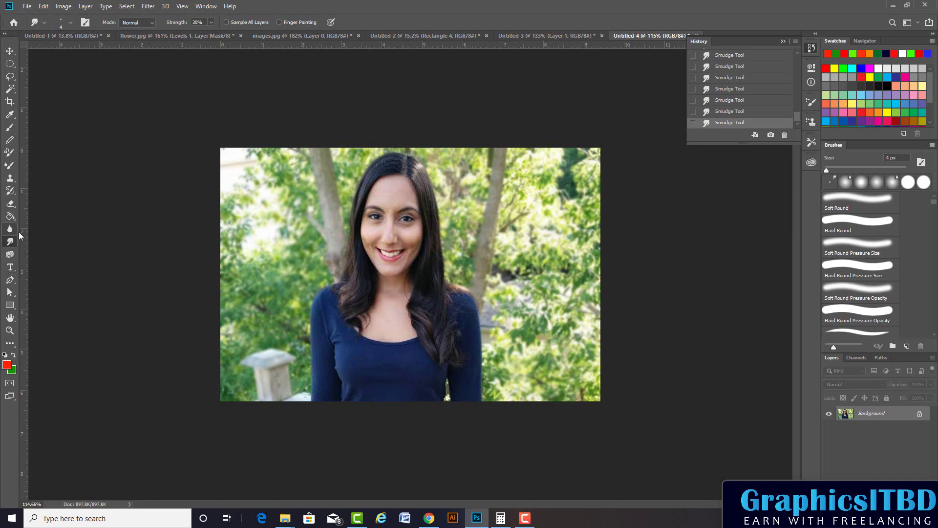
Step: Desaturate the skin around the woman's eyes with the Sponge tool
{"action": "left_click", "coordinate": [12, 255]}
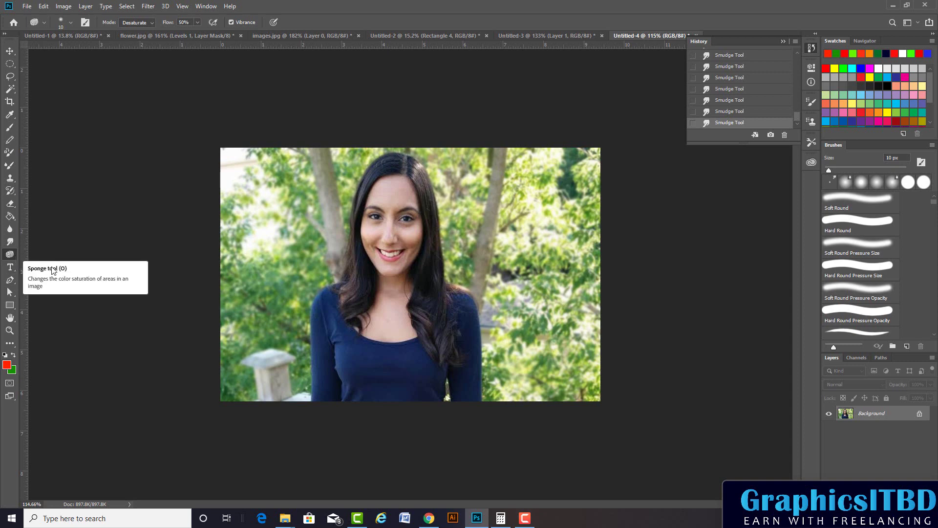
{"action": "scroll", "coordinate": [370, 199], "scroll_direction": "up", "scroll_amount": 2}
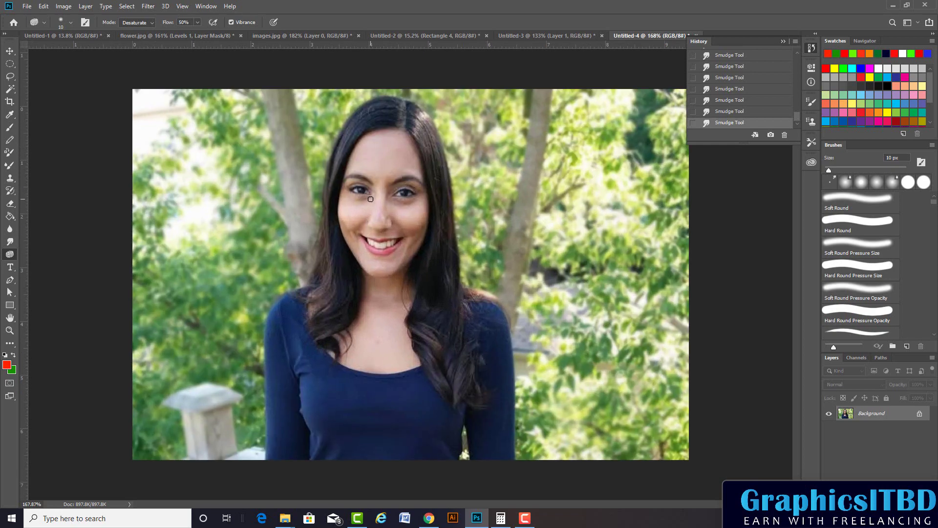
{"action": "scroll", "coordinate": [371, 196], "scroll_direction": "up", "scroll_amount": 3}
{"action": "scroll", "coordinate": [349, 161], "scroll_direction": "up", "scroll_amount": 2}
{"action": "scroll", "coordinate": [349, 161], "scroll_direction": "up", "scroll_amount": 2}
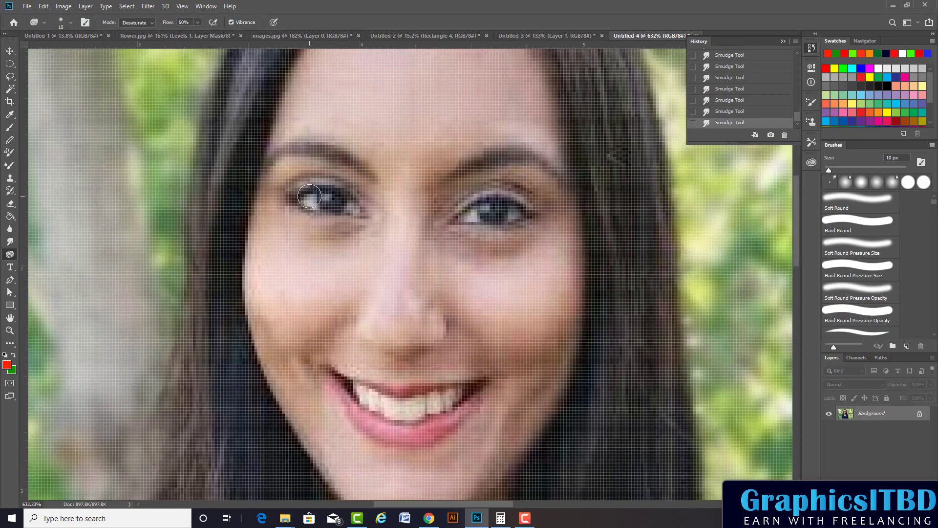
{"action": "left_click", "coordinate": [305, 202]}
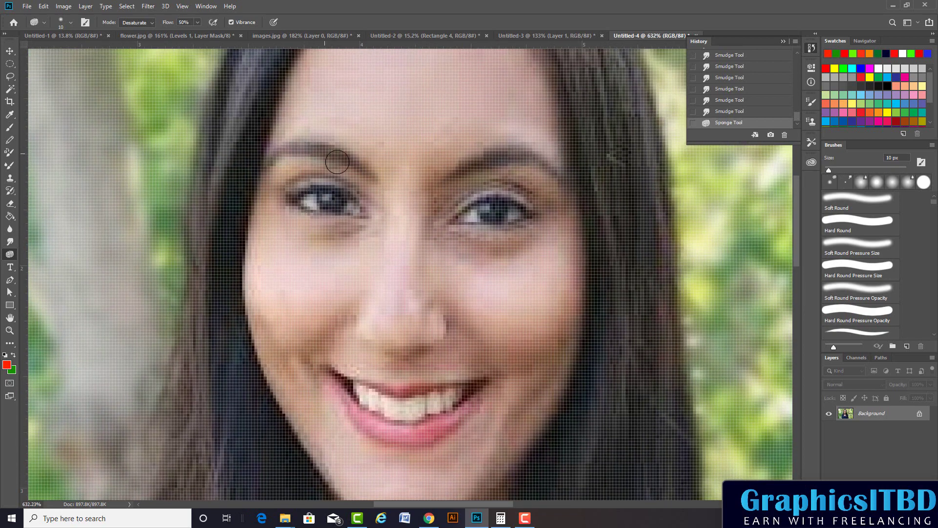
{"action": "left_click", "coordinate": [429, 204]}
Step: Sponge-desaturate the forehead, hair and more of the face
{"action": "scroll", "coordinate": [425, 202], "scroll_direction": "down", "scroll_amount": 3}
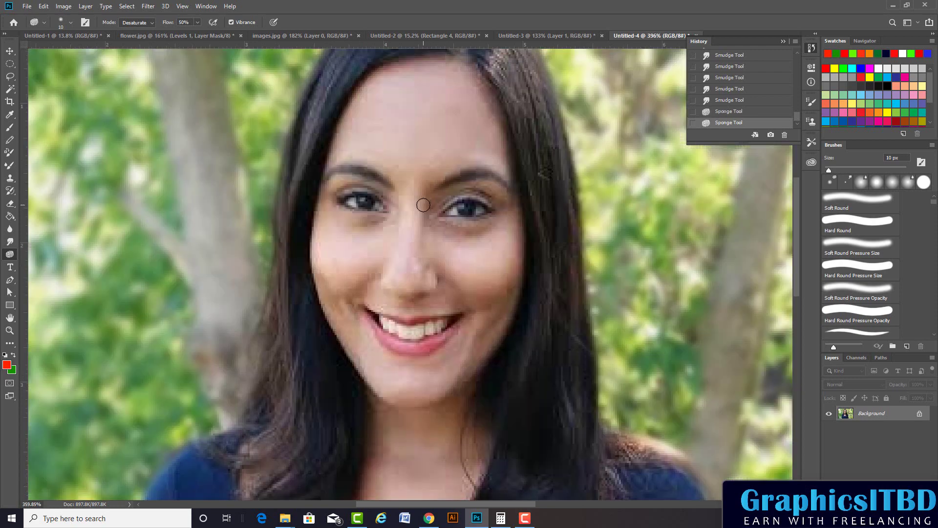
{"action": "scroll", "coordinate": [379, 156], "scroll_direction": "down", "scroll_amount": 2}
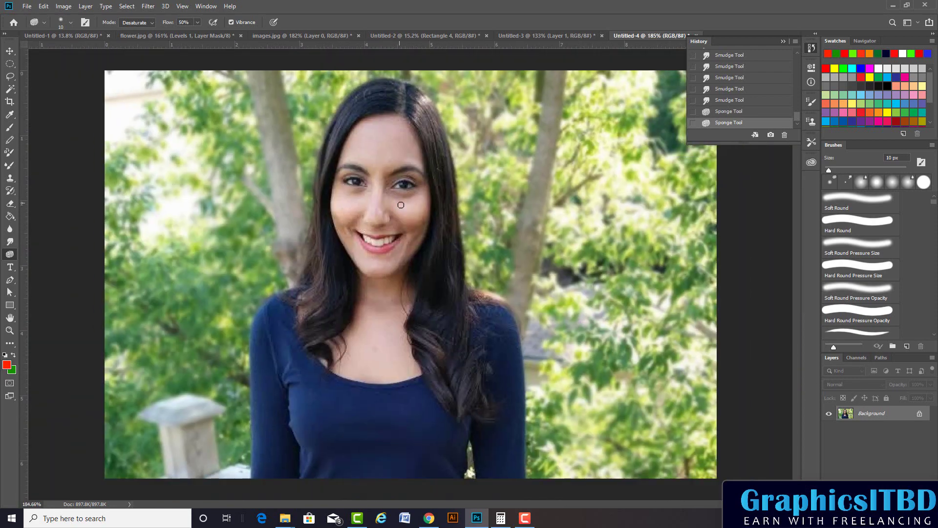
{"action": "scroll", "coordinate": [373, 151], "scroll_direction": "up", "scroll_amount": 5}
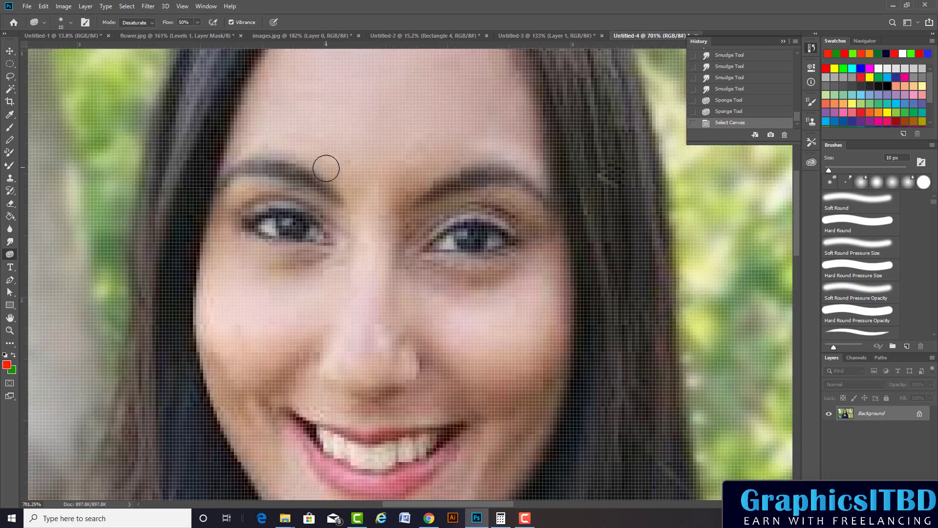
{"action": "mouse_move", "coordinate": [320, 186]}
{"action": "left_mouse_down"}
{"action": "mouse_move", "coordinate": [159, 226]}
{"action": "mouse_move", "coordinate": [177, 216]}
{"action": "left_mouse_up"}
{"action": "scroll", "coordinate": [177, 216], "scroll_direction": "down", "scroll_amount": 2}
{"action": "scroll", "coordinate": [169, 221], "scroll_direction": "down", "scroll_amount": 1}
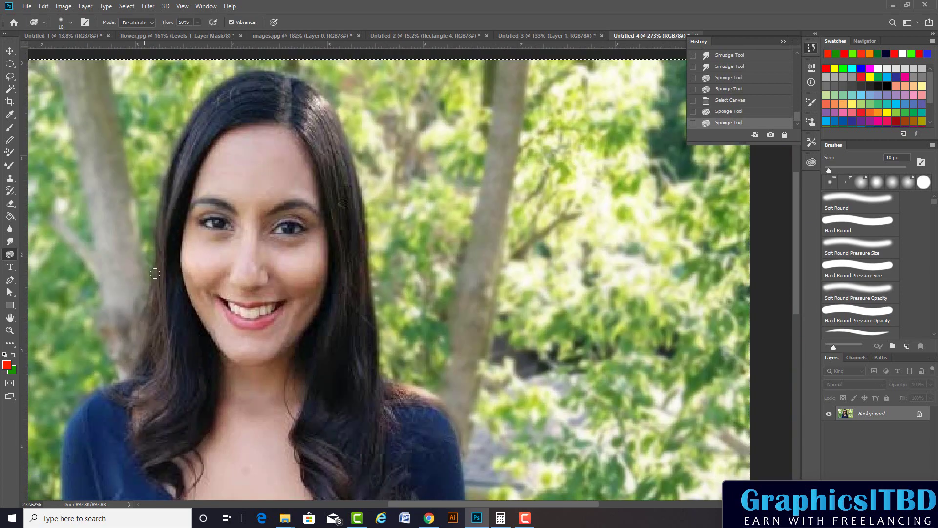
{"action": "left_click_drag", "start_coordinate": [150, 332], "coordinate": [264, 229]}
{"action": "left_click_drag", "start_coordinate": [264, 229], "coordinate": [274, 240]}
{"action": "scroll", "coordinate": [264, 234], "scroll_direction": "up", "scroll_amount": 1}
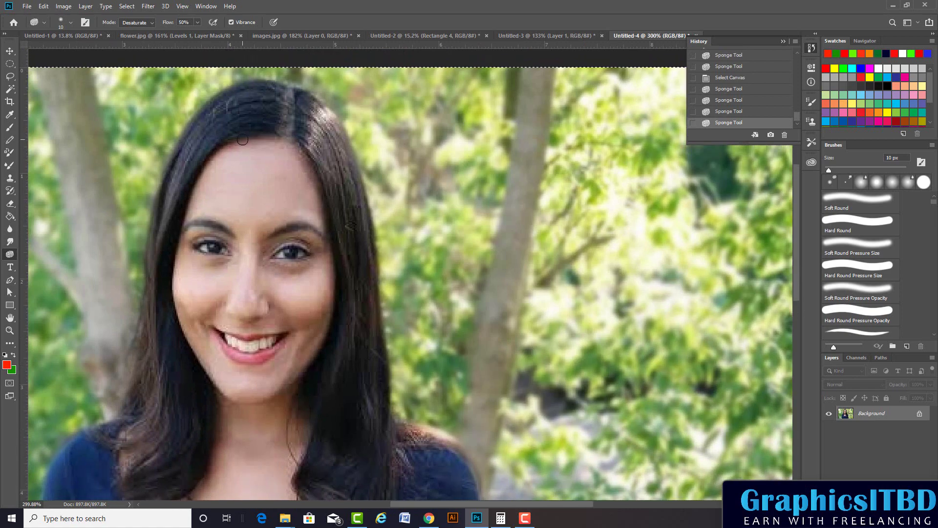
{"action": "scroll", "coordinate": [235, 133], "scroll_direction": "up", "scroll_amount": 1}
{"action": "scroll", "coordinate": [235, 133], "scroll_direction": "up", "scroll_amount": 1}
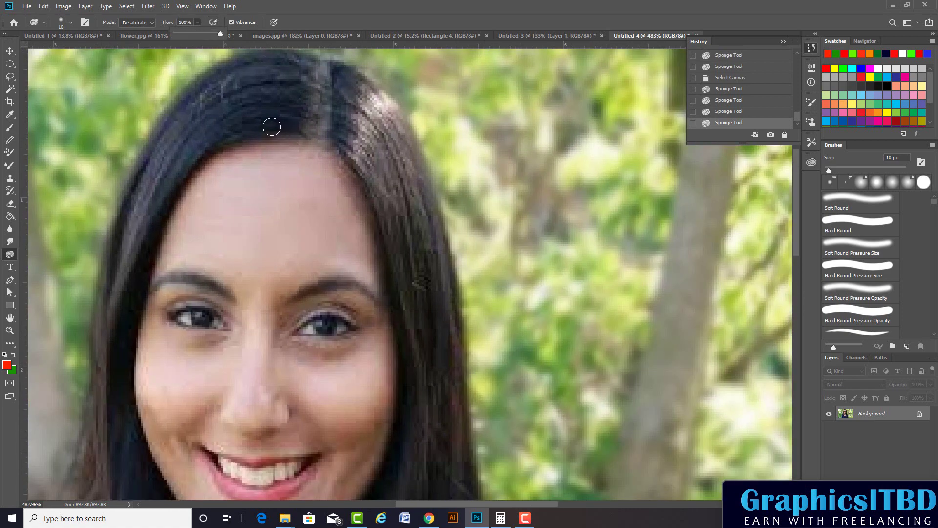
{"action": "left_click_drag", "start_coordinate": [215, 184], "coordinate": [250, 185]}
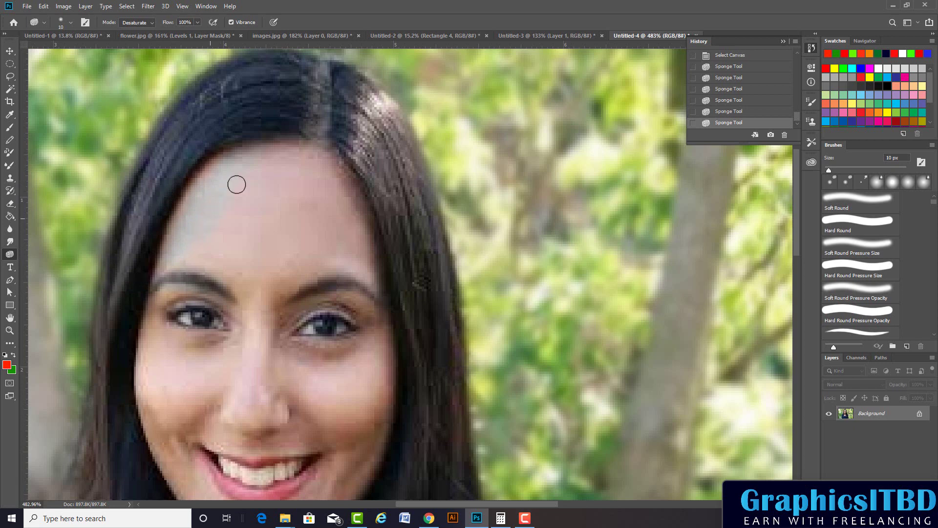
Step: Grey out the forehead, brow and area between the eyebrows with a resized Sponge brush
{"action": "left_click", "coordinate": [235, 195]}
{"action": "left_click_drag", "start_coordinate": [236, 195], "coordinate": [266, 203]}
{"action": "key", "text": "bracketright"}
{"action": "key", "text": "bracketright"}
{"action": "key", "text": "bracketright"}
{"action": "left_click_drag", "start_coordinate": [293, 249], "coordinate": [272, 272]}
{"action": "scroll", "coordinate": [272, 272], "scroll_direction": "down", "scroll_amount": 1}
{"action": "key", "text": "bracketleft"}
{"action": "key", "text": "bracketleft"}
{"action": "key", "text": "bracketleft"}
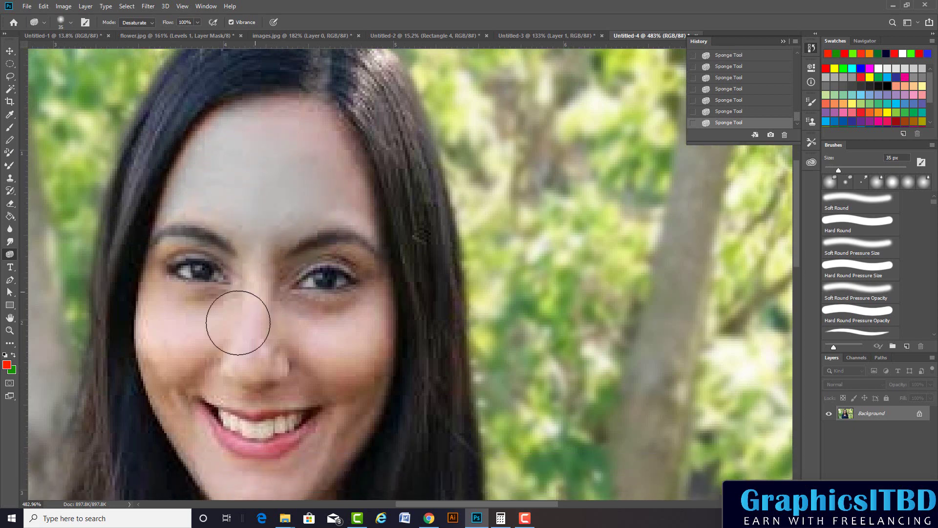
{"action": "left_click_drag", "start_coordinate": [237, 318], "coordinate": [230, 259]}
Step: Extend the desaturation over the rest of the face, neck and upper chest
{"action": "scroll", "coordinate": [274, 235], "scroll_direction": "down", "scroll_amount": 1}
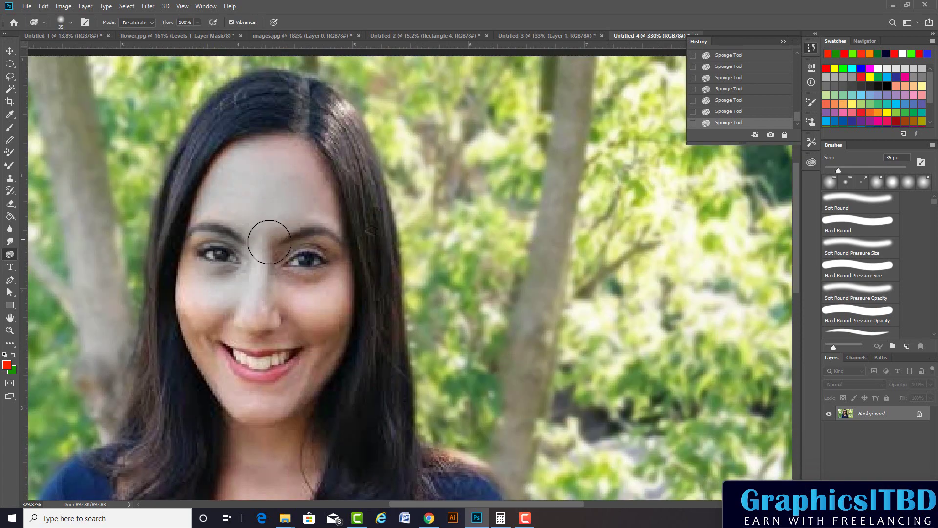
{"action": "scroll", "coordinate": [266, 241], "scroll_direction": "down", "scroll_amount": 1}
{"action": "scroll", "coordinate": [244, 235], "scroll_direction": "down", "scroll_amount": 1}
{"action": "mouse_move", "coordinate": [229, 217]}
{"action": "left_mouse_down"}
{"action": "mouse_move", "coordinate": [271, 203]}
{"action": "mouse_move", "coordinate": [278, 174]}
{"action": "mouse_move", "coordinate": [314, 203]}
{"action": "mouse_move", "coordinate": [318, 329]}
{"action": "mouse_move", "coordinate": [304, 384]}
{"action": "mouse_move", "coordinate": [268, 370]}
{"action": "mouse_move", "coordinate": [237, 324]}
{"action": "mouse_move", "coordinate": [220, 356]}
{"action": "mouse_move", "coordinate": [213, 289]}
{"action": "mouse_move", "coordinate": [249, 186]}
{"action": "mouse_move", "coordinate": [249, 199]}
{"action": "mouse_move", "coordinate": [293, 203]}
{"action": "mouse_move", "coordinate": [315, 293]}
{"action": "mouse_move", "coordinate": [293, 315]}
{"action": "mouse_move", "coordinate": [259, 337]}
{"action": "mouse_move", "coordinate": [210, 264]}
{"action": "mouse_move", "coordinate": [287, 294]}
{"action": "mouse_move", "coordinate": [335, 278]}
{"action": "mouse_move", "coordinate": [305, 211]}
{"action": "mouse_move", "coordinate": [312, 146]}
{"action": "mouse_move", "coordinate": [289, 134]}
{"action": "mouse_move", "coordinate": [329, 195]}
{"action": "mouse_move", "coordinate": [321, 319]}
{"action": "mouse_move", "coordinate": [346, 220]}
{"action": "mouse_move", "coordinate": [320, 350]}
{"action": "mouse_move", "coordinate": [253, 340]}
{"action": "left_mouse_up"}
{"action": "scroll", "coordinate": [301, 203], "scroll_direction": "down", "scroll_amount": 1}
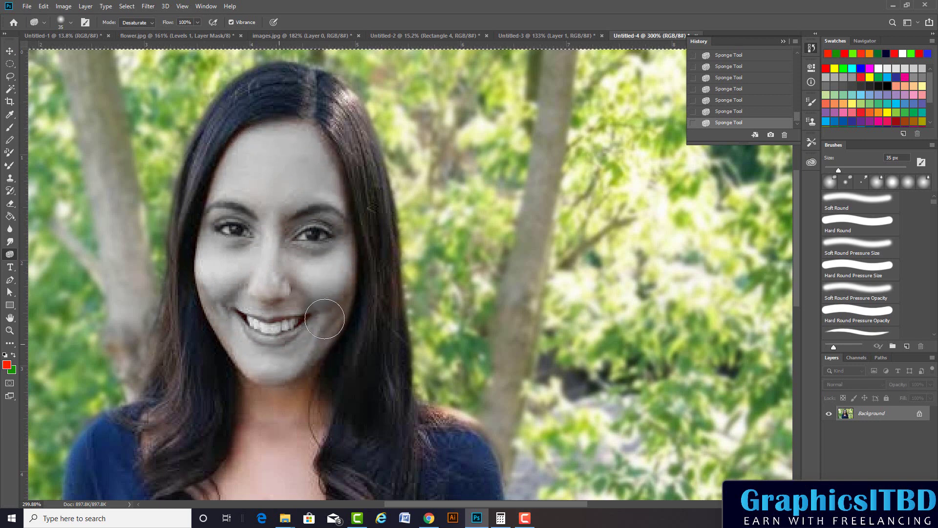
{"action": "scroll", "coordinate": [410, 262], "scroll_direction": "down", "scroll_amount": 5}
{"action": "scroll", "coordinate": [410, 263], "scroll_direction": "up", "scroll_amount": 2}
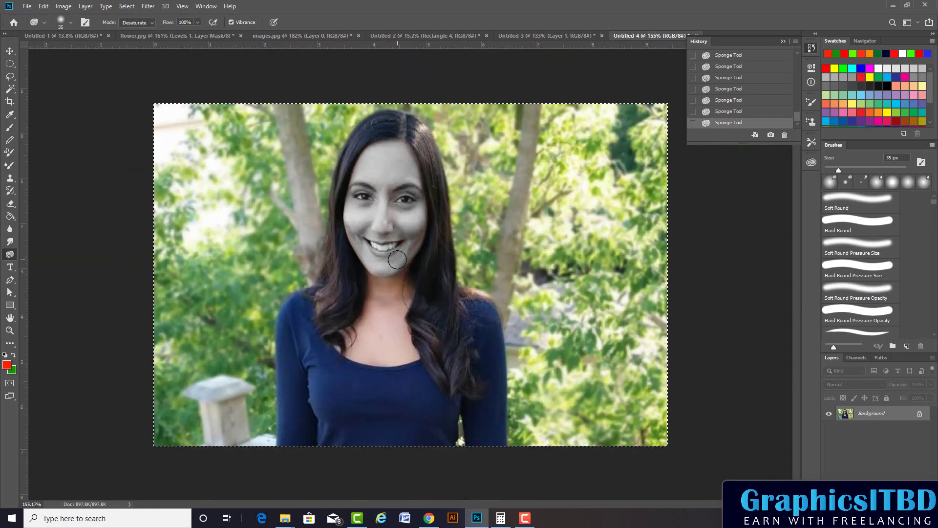
{"action": "left_click_drag", "start_coordinate": [358, 338], "coordinate": [399, 296]}
{"action": "scroll", "coordinate": [374, 322], "scroll_direction": "down", "scroll_amount": 2}
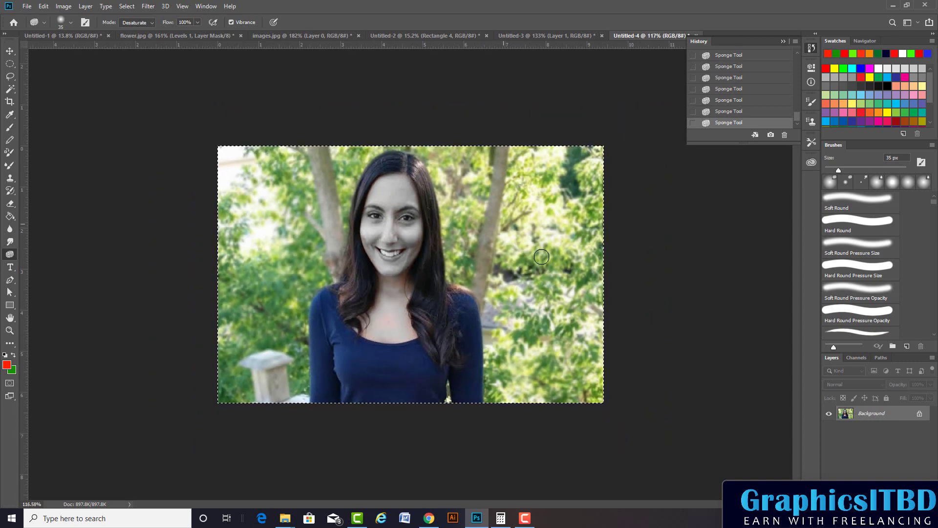
Step: Undo the last two desaturating Sponge strokes
{"action": "key", "text": "ctrl+z"}
{"action": "key", "text": "ctrl+z"}
{"action": "key", "text": "ctrl+z"}
{"action": "key", "text": "ctrl+z"}
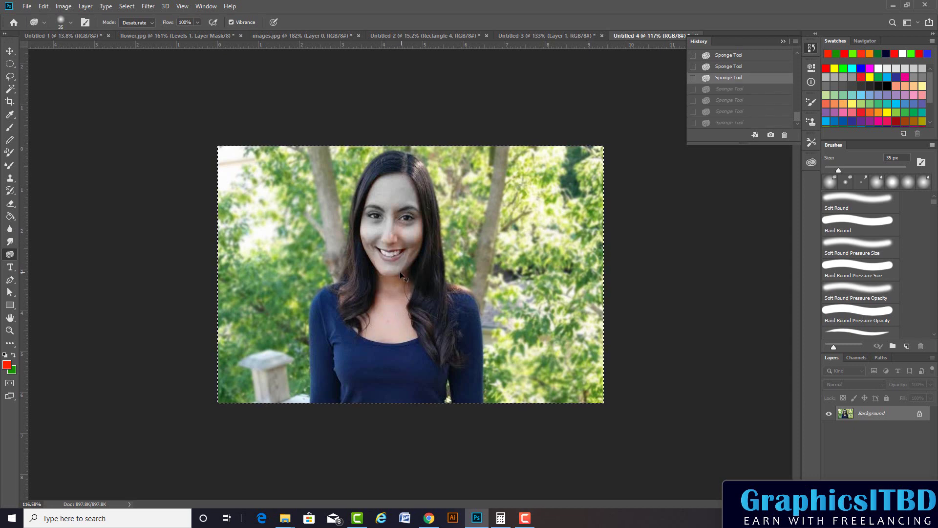
{"action": "key", "text": "ctrl+z"}
{"action": "key", "text": "ctrl+z"}
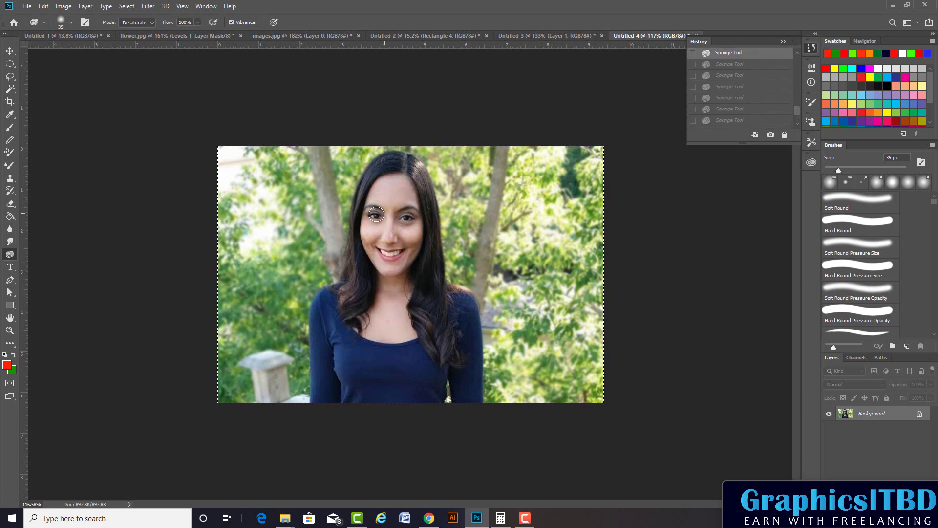
{"action": "scroll", "coordinate": [376, 227], "scroll_direction": "up", "scroll_amount": 4}
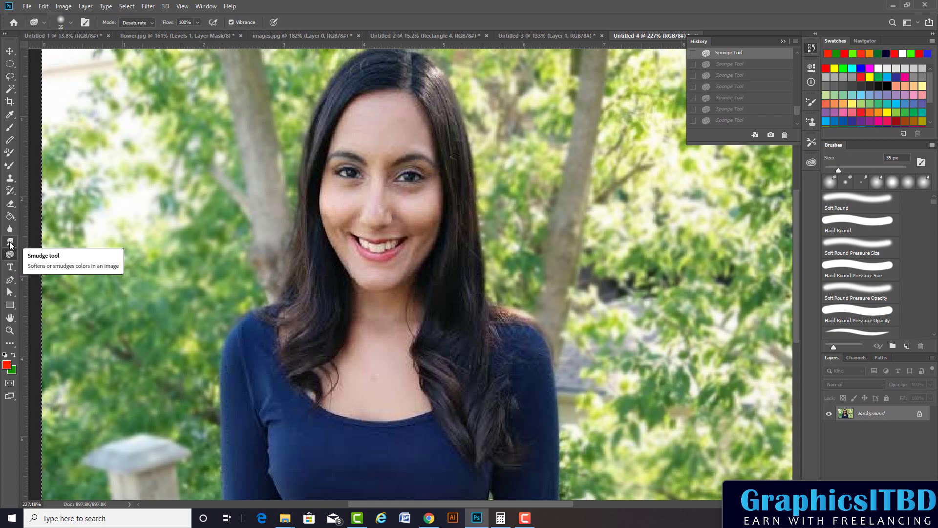
Step: Zoom out to see the whole portrait and select the Blur tool
{"action": "key", "text": "ctrl+minus"}
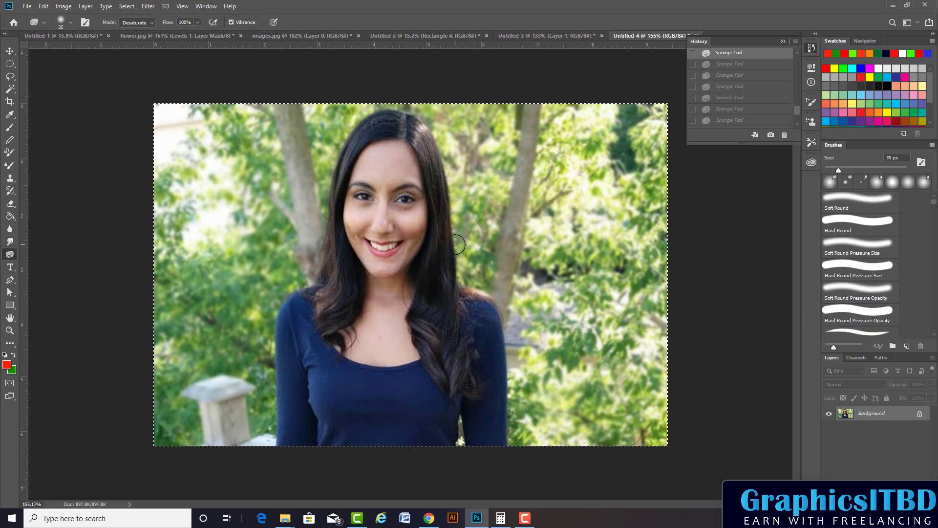
{"action": "left_click", "coordinate": [8, 229]}
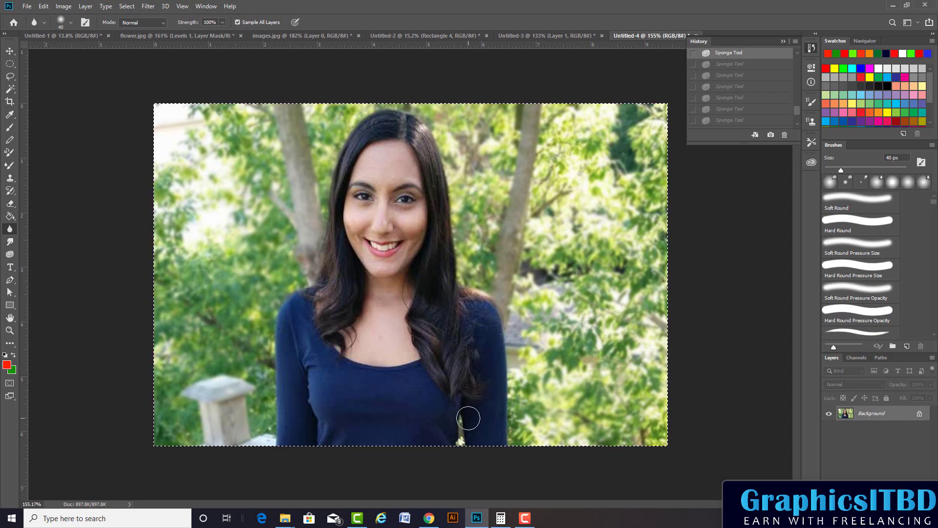
{"action": "left_click", "coordinate": [526, 518]}
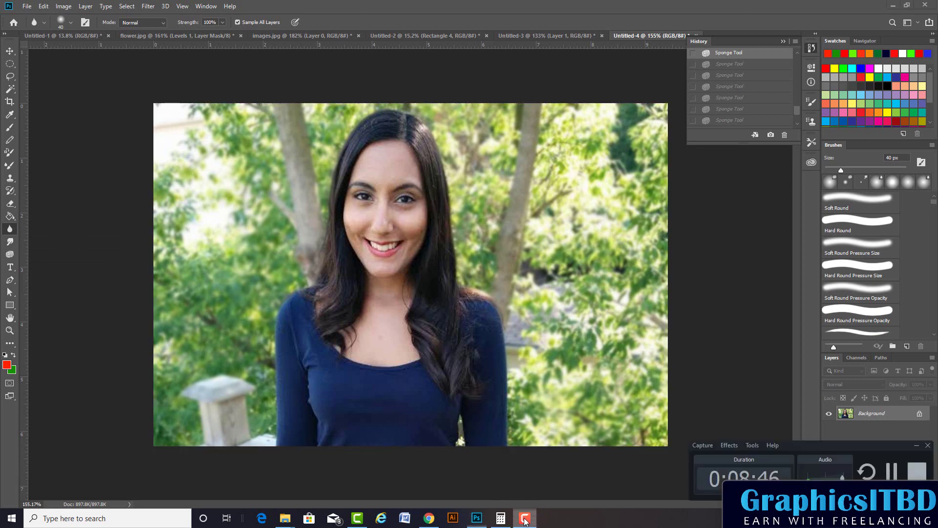